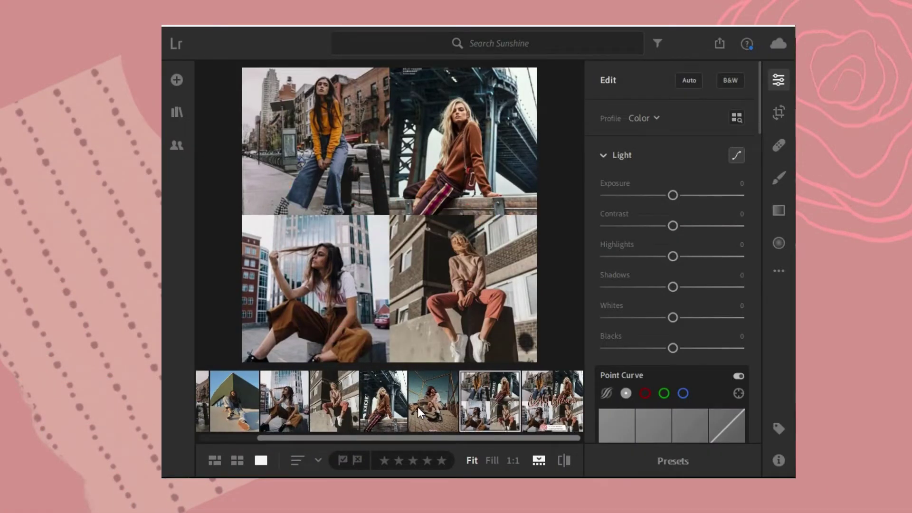
# Browse the filmstrip photos and open the portrait of the girl sitting on the concrete wall
pyautogui.click(419, 408)
pyautogui.click(397, 407)
pyautogui.click(350, 407)
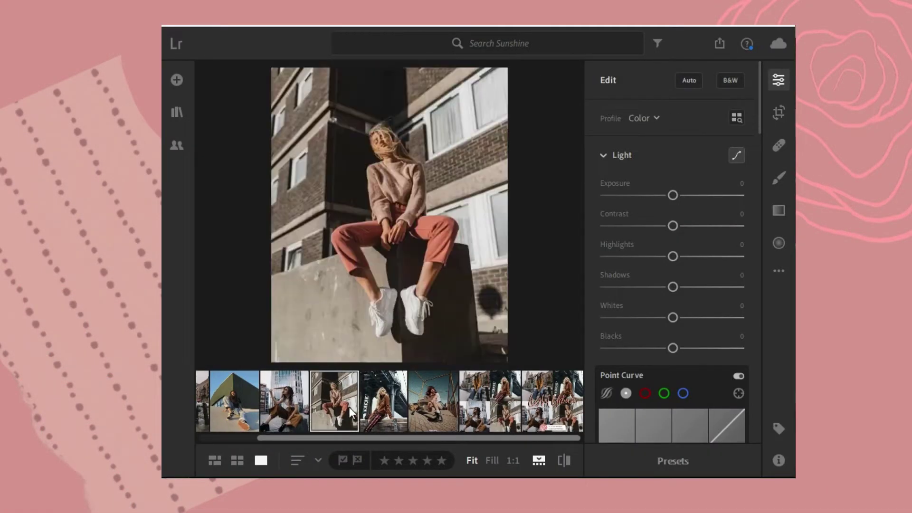
pyautogui.click(299, 411)
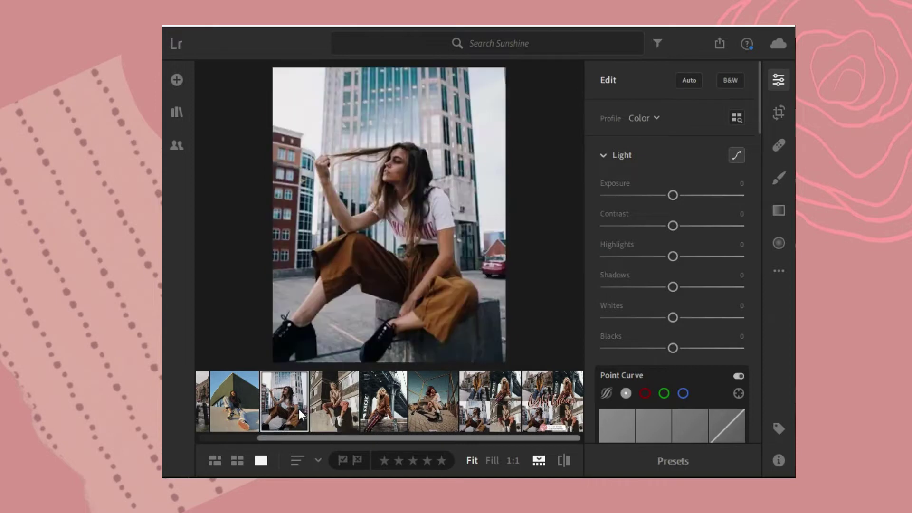
pyautogui.click(244, 411)
pyautogui.click(249, 438)
pyautogui.click(237, 408)
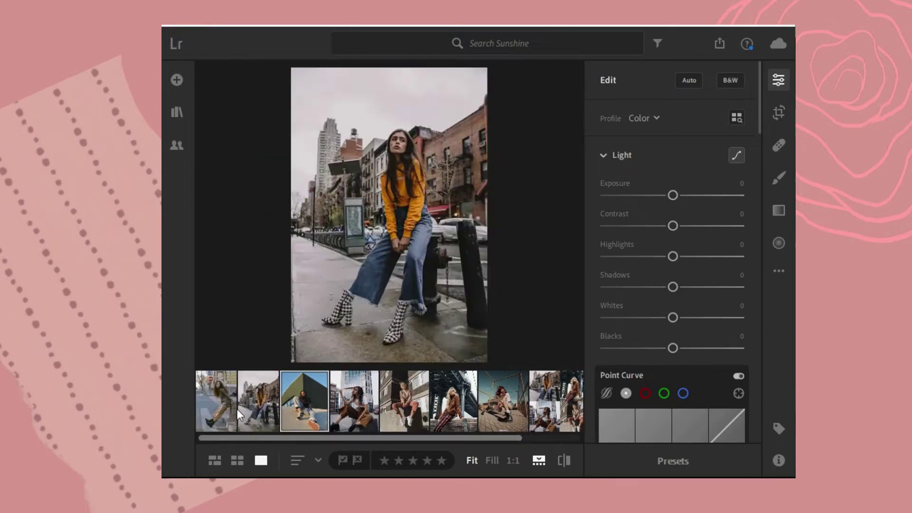
pyautogui.click(261, 406)
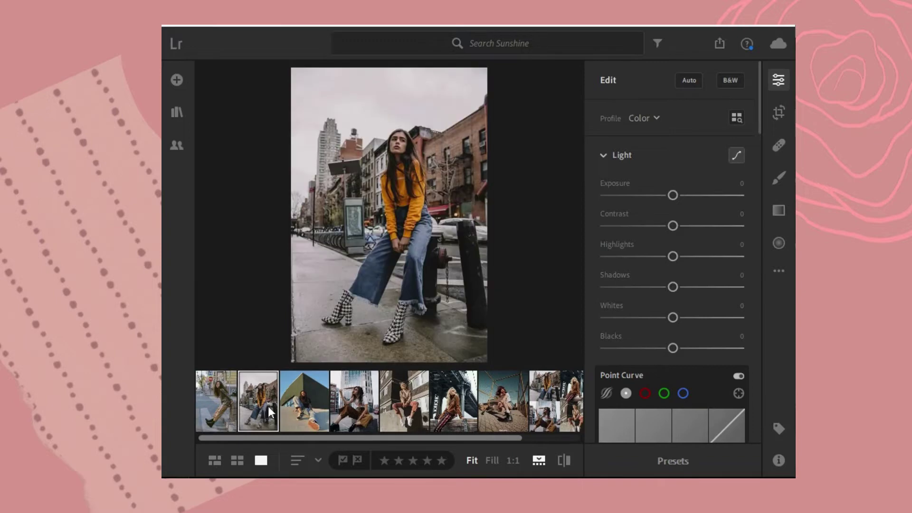
pyautogui.click(392, 416)
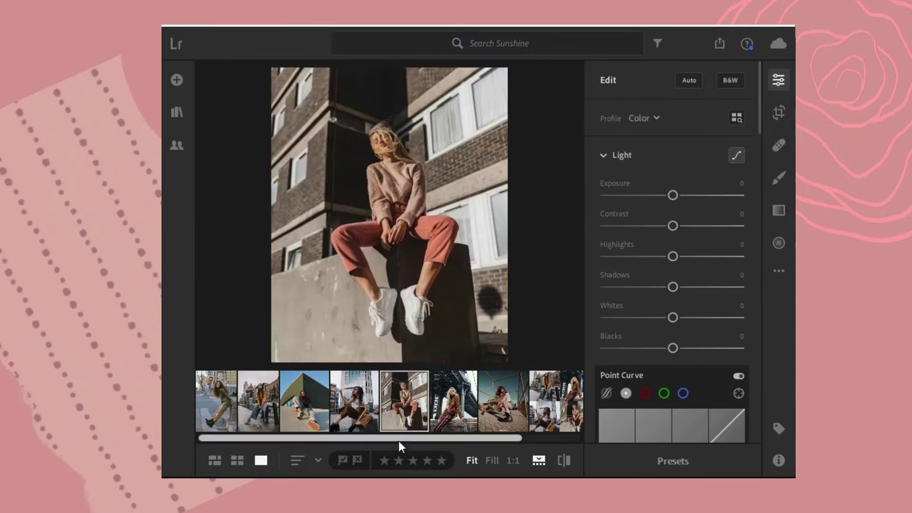
pyautogui.moveTo(398, 442); pyautogui.dragTo(500, 442)
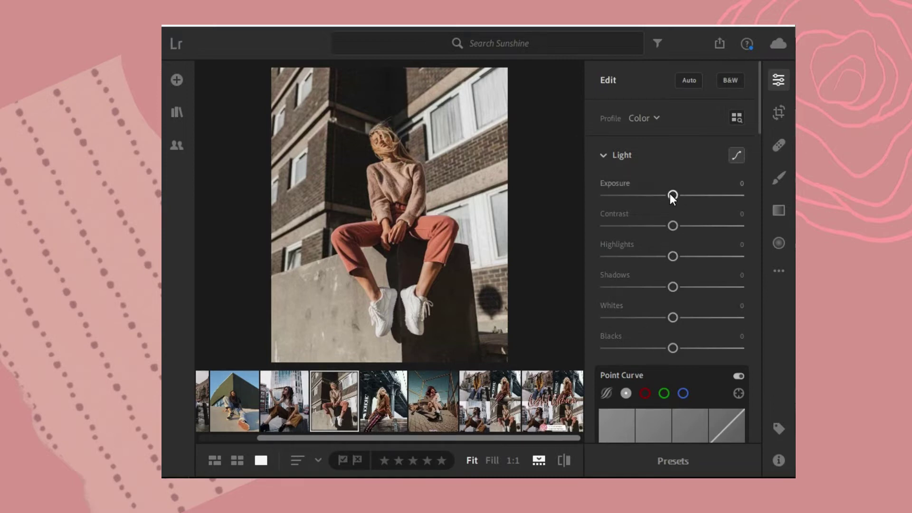
# Set Light to Exposure +0.25, Contrast -30, Highlights +18, Shadows -68, Whites +22, Blacks -36
pyautogui.moveTo(673, 195); pyautogui.dragTo(674, 198)
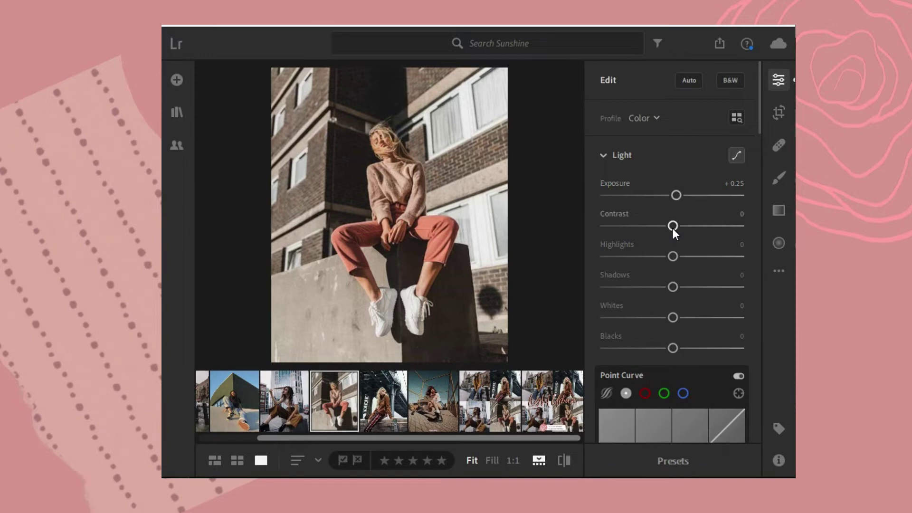
pyautogui.moveTo(672, 226); pyautogui.dragTo(650, 228)
pyautogui.moveTo(676, 256); pyautogui.dragTo(683, 257)
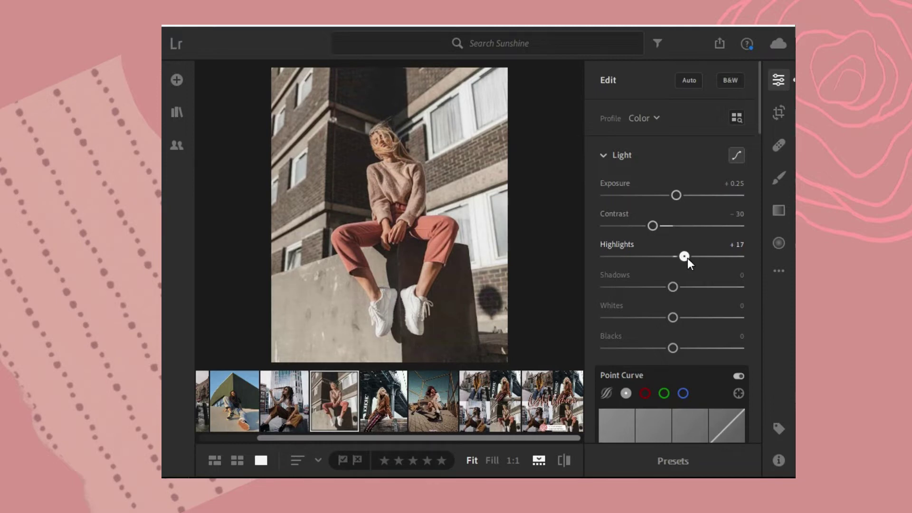
pyautogui.moveTo(687, 258)
pyautogui.mouseDown()
pyautogui.moveTo(612, 288)
pyautogui.moveTo(628, 287)
pyautogui.mouseUp()
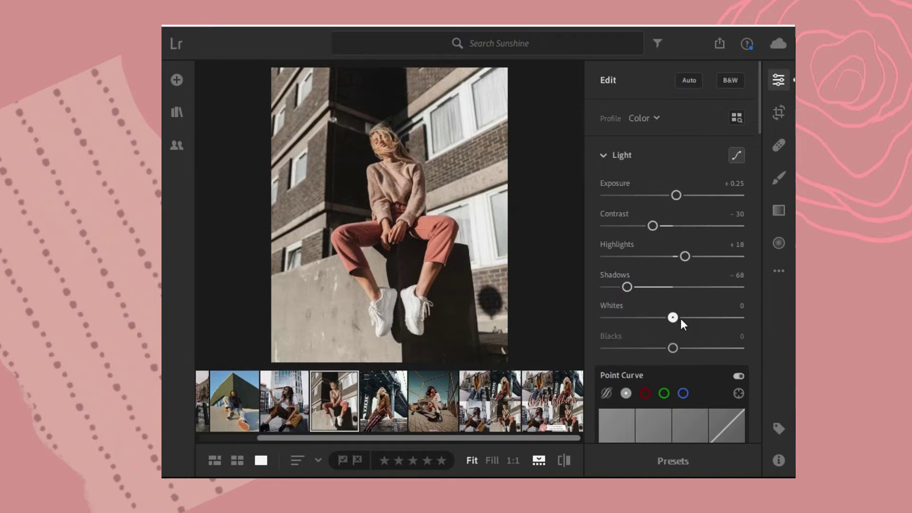
pyautogui.moveTo(678, 317); pyautogui.dragTo(686, 320)
pyautogui.moveTo(670, 348); pyautogui.dragTo(649, 349)
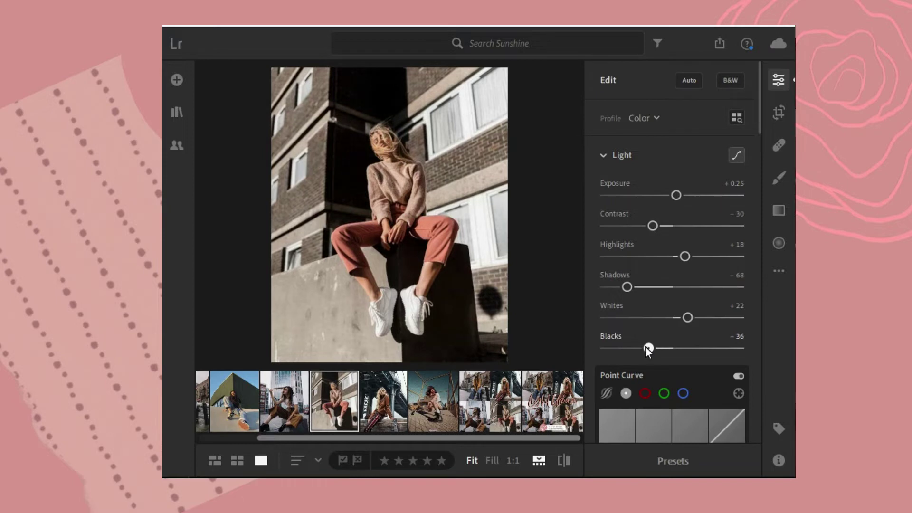
# In the Color section, set Temp -16, Tint +8 and Vibrance +18, leaving Saturation at 0
pyautogui.scroll(-2, 710, 352)
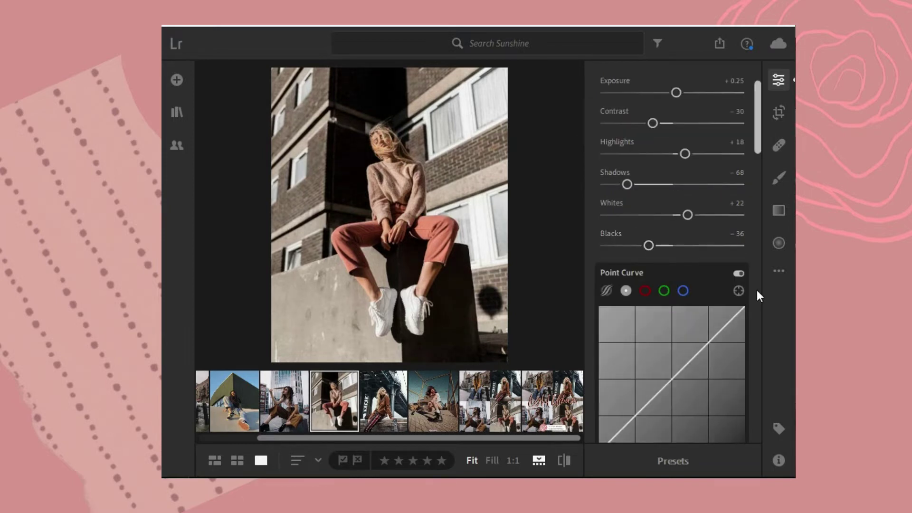
pyautogui.scroll(-1, 757, 291)
pyautogui.scroll(-1, 757, 290)
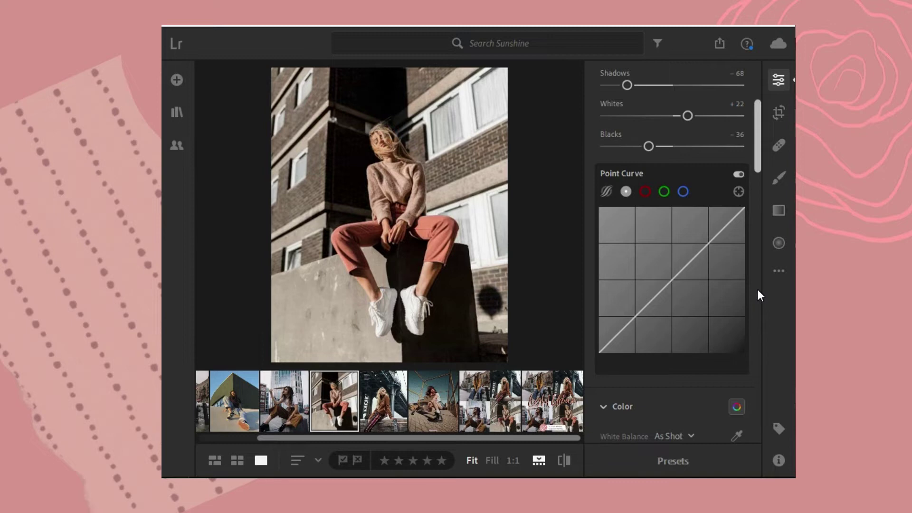
pyautogui.scroll(-1, 759, 291)
pyautogui.scroll(-15, 758, 291)
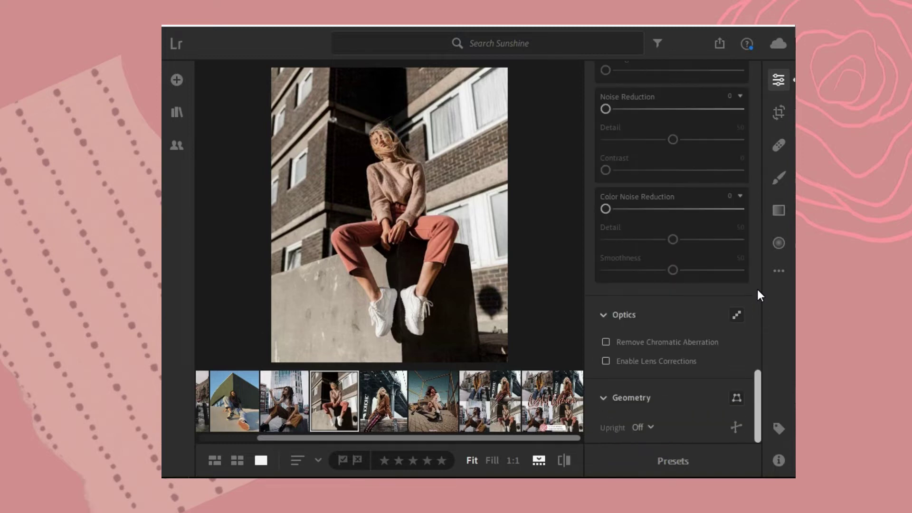
pyautogui.scroll(1, 758, 291)
pyautogui.scroll(10, 758, 291)
pyautogui.scroll(3, 758, 291)
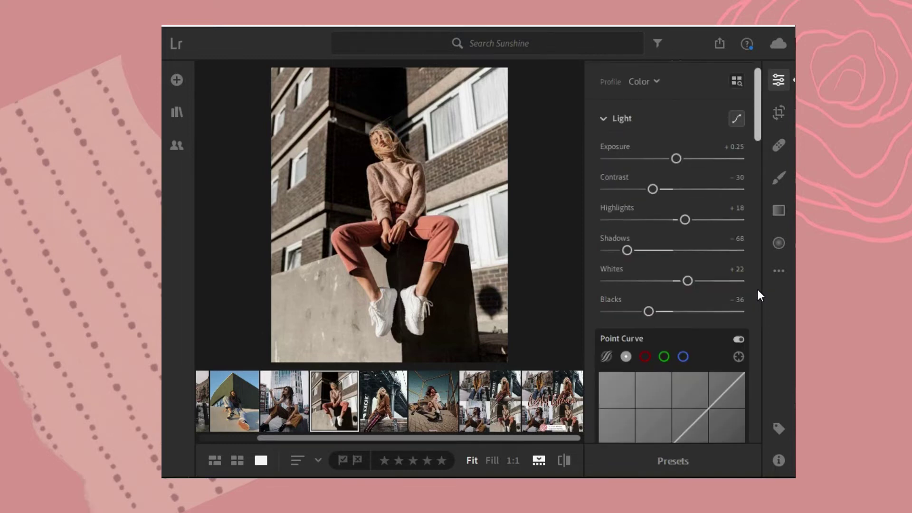
pyautogui.scroll(1, 758, 291)
pyautogui.scroll(-8, 758, 290)
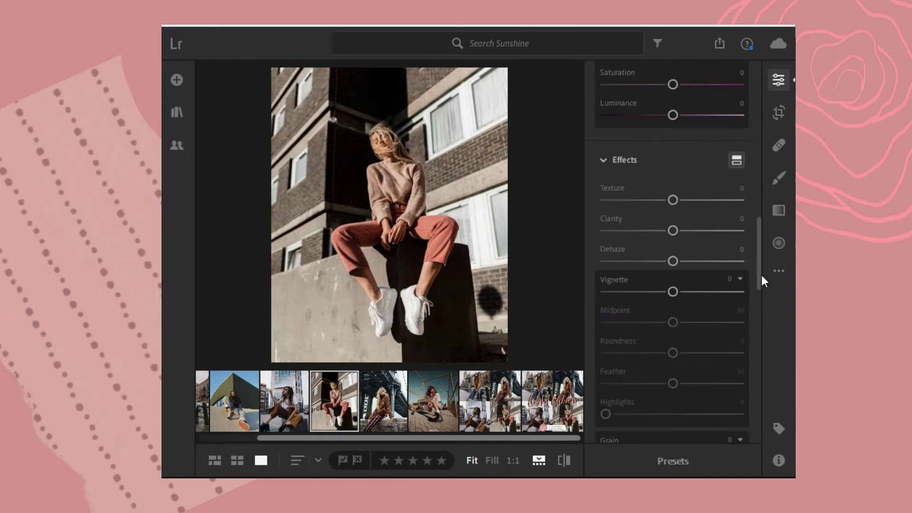
pyautogui.moveTo(754, 276)
pyautogui.mouseDown()
pyautogui.moveTo(768, 163)
pyautogui.moveTo(775, 203)
pyautogui.mouseUp()
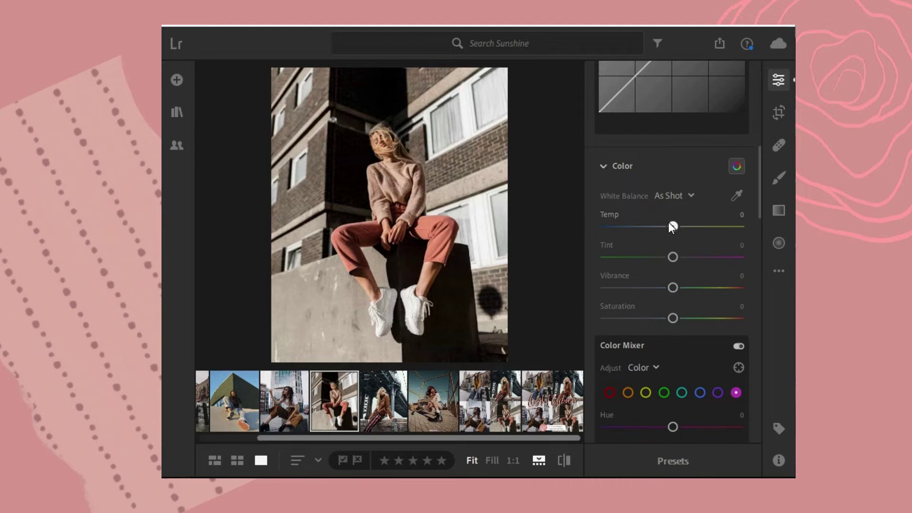
pyautogui.moveTo(668, 222); pyautogui.dragTo(665, 227)
pyautogui.moveTo(672, 257); pyautogui.dragTo(676, 258)
pyautogui.moveTo(672, 287); pyautogui.dragTo(685, 289)
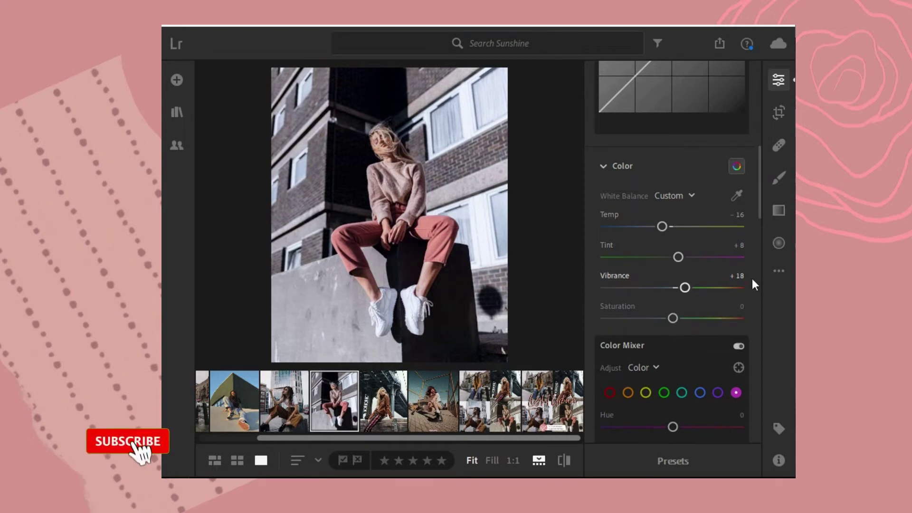
pyautogui.moveTo(758, 207); pyautogui.dragTo(756, 234)
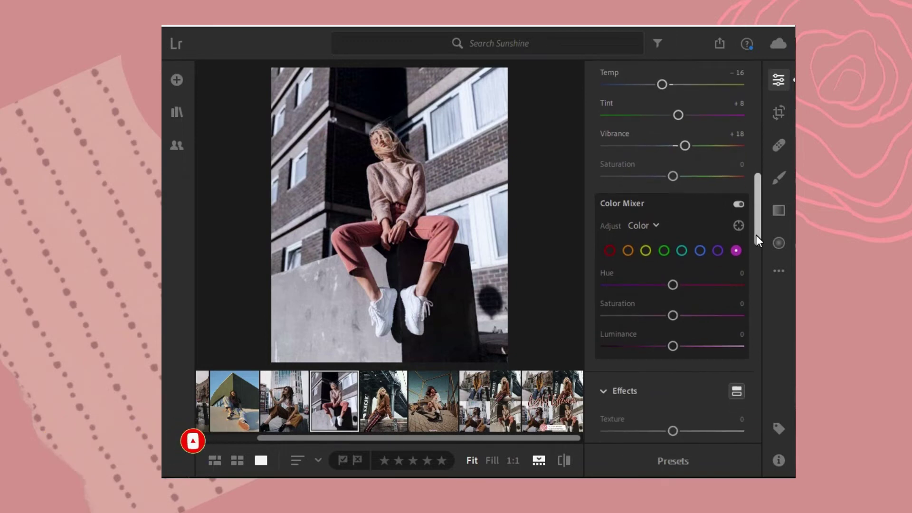
# In the Color Mixer, set the reds to Hue +22, Saturation -20, Luminance +60
pyautogui.scroll(-1, 756, 235)
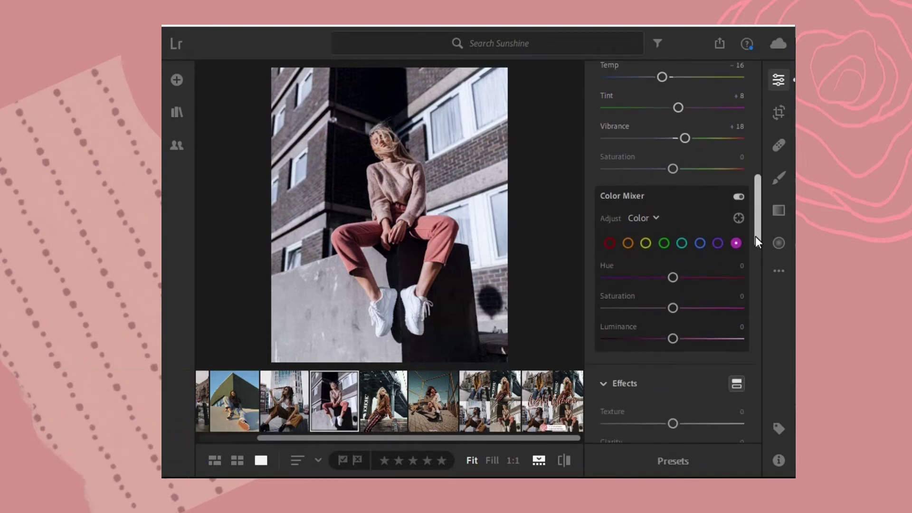
pyautogui.moveTo(757, 237)
pyautogui.mouseDown()
pyautogui.moveTo(753, 230)
pyautogui.moveTo(753, 241)
pyautogui.mouseUp()
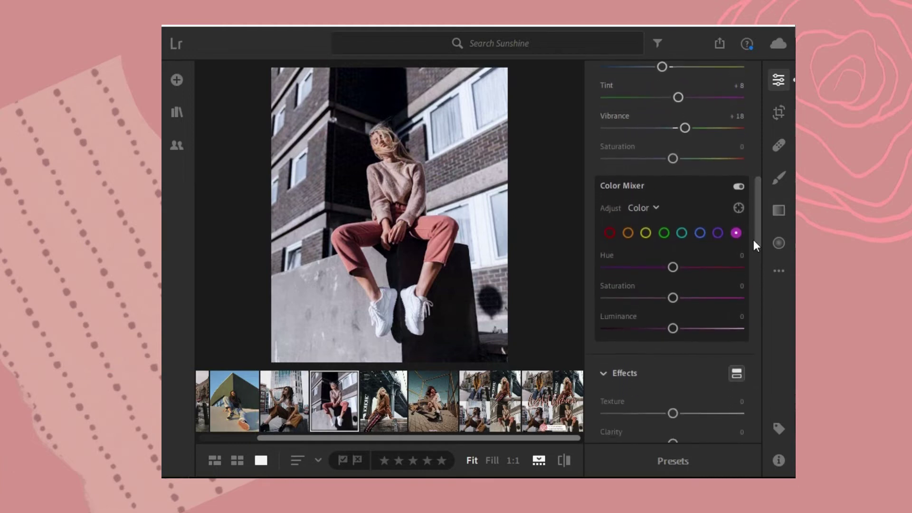
pyautogui.click(608, 235)
pyautogui.moveTo(674, 269); pyautogui.dragTo(688, 271)
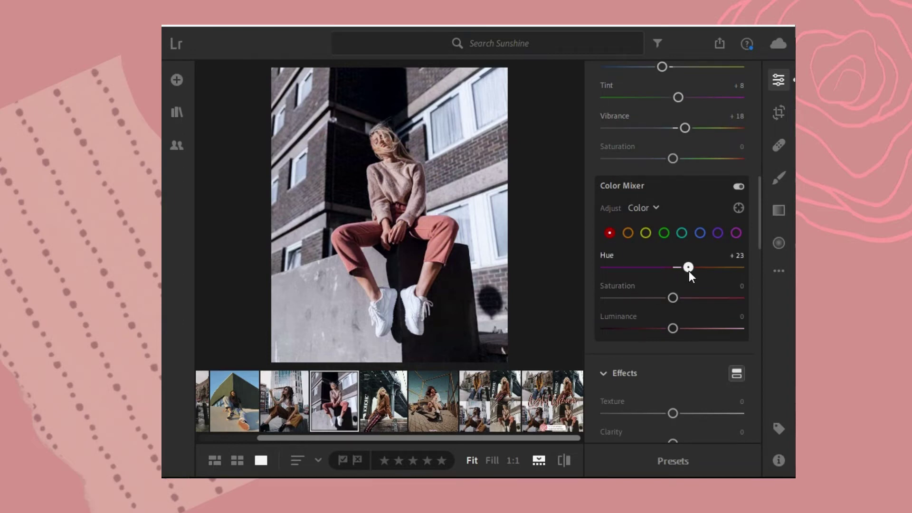
pyautogui.moveTo(688, 271); pyautogui.dragTo(687, 271)
pyautogui.moveTo(673, 298); pyautogui.dragTo(659, 298)
pyautogui.moveTo(674, 328); pyautogui.dragTo(708, 329)
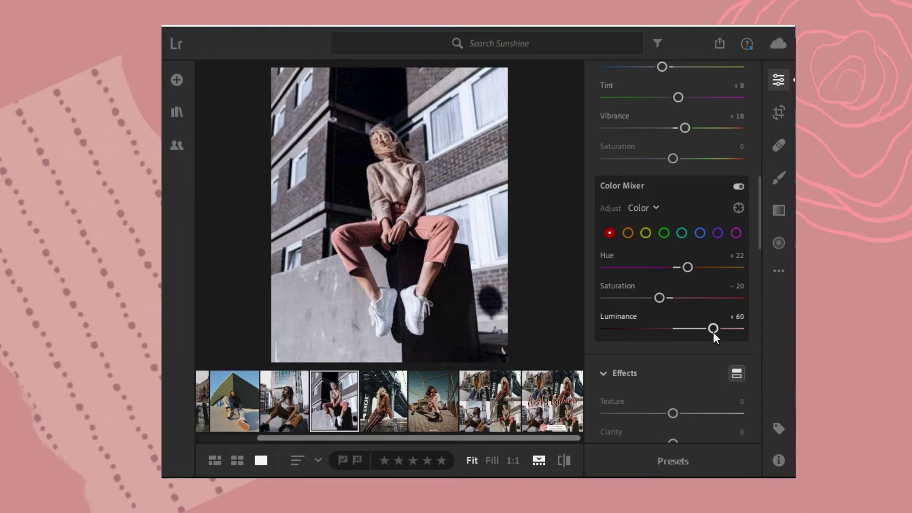
# Set the oranges in the Color Mixer to Hue +20 and Luminance -20
pyautogui.click(626, 232)
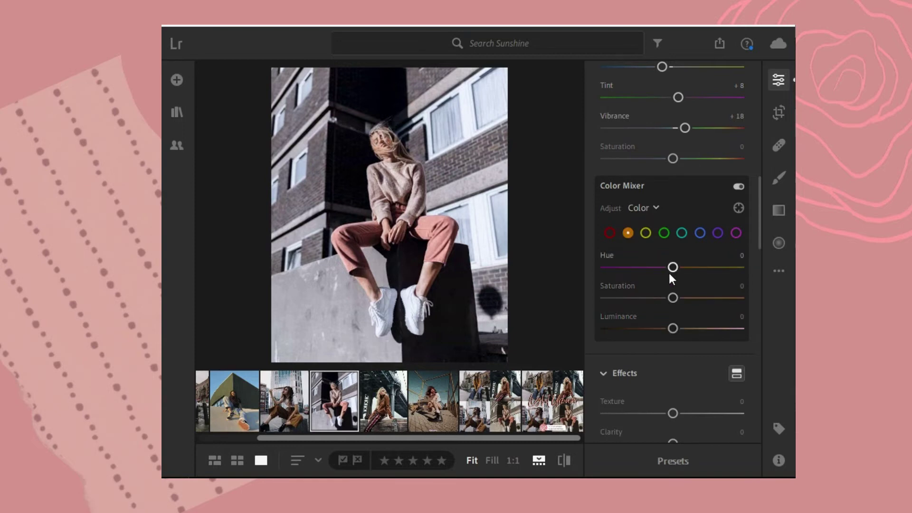
pyautogui.moveTo(673, 268); pyautogui.dragTo(688, 269)
pyautogui.moveTo(672, 330); pyautogui.dragTo(656, 329)
pyautogui.moveTo(658, 331); pyautogui.dragTo(658, 331)
# Shift the yellow hue and raise the green saturation in the Color Mixer
pyautogui.click(644, 233)
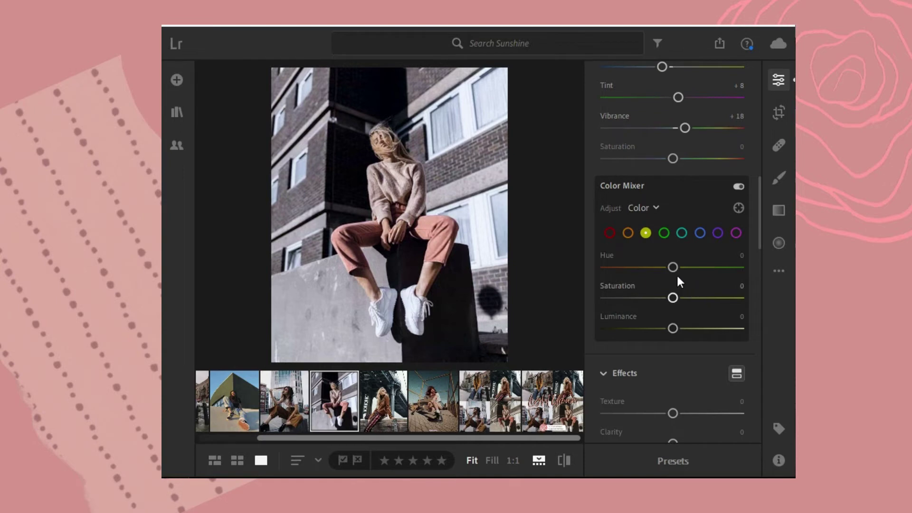
pyautogui.moveTo(673, 268); pyautogui.dragTo(683, 271)
pyautogui.click(664, 233)
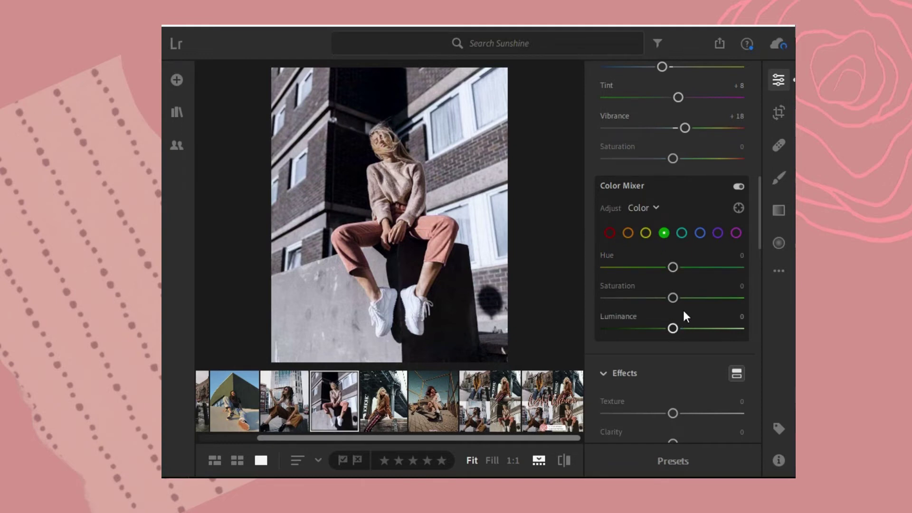
pyautogui.moveTo(677, 298); pyautogui.dragTo(710, 308)
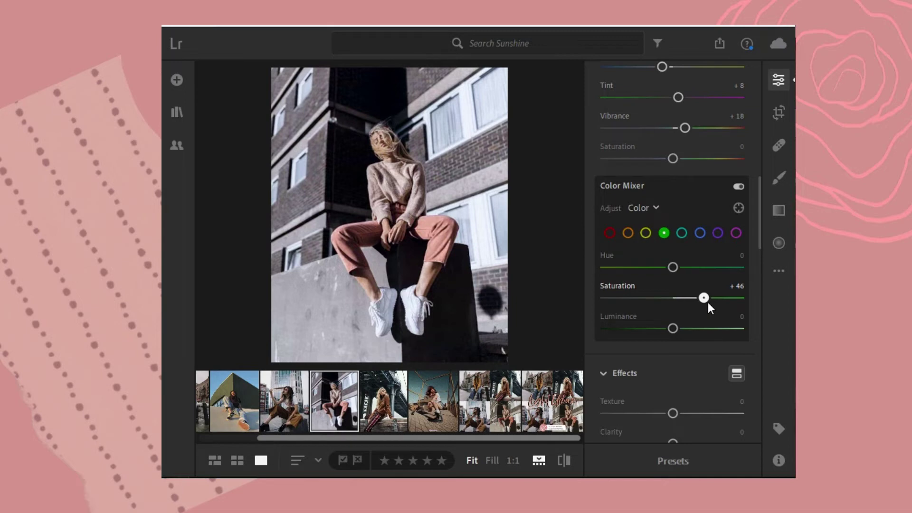
# Raise the aqua hue, saturation and luminance in the Color Mixer
pyautogui.click(681, 233)
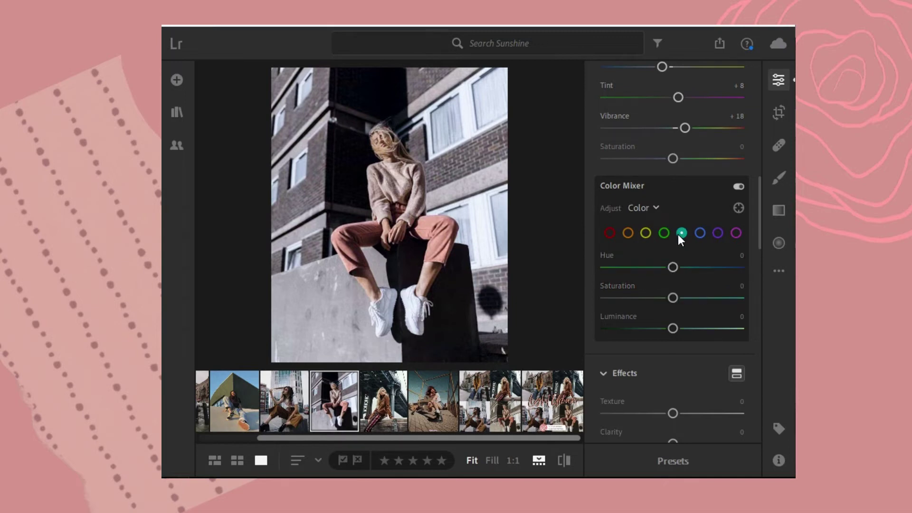
pyautogui.moveTo(675, 267); pyautogui.dragTo(696, 269)
pyautogui.moveTo(674, 293); pyautogui.dragTo(684, 299)
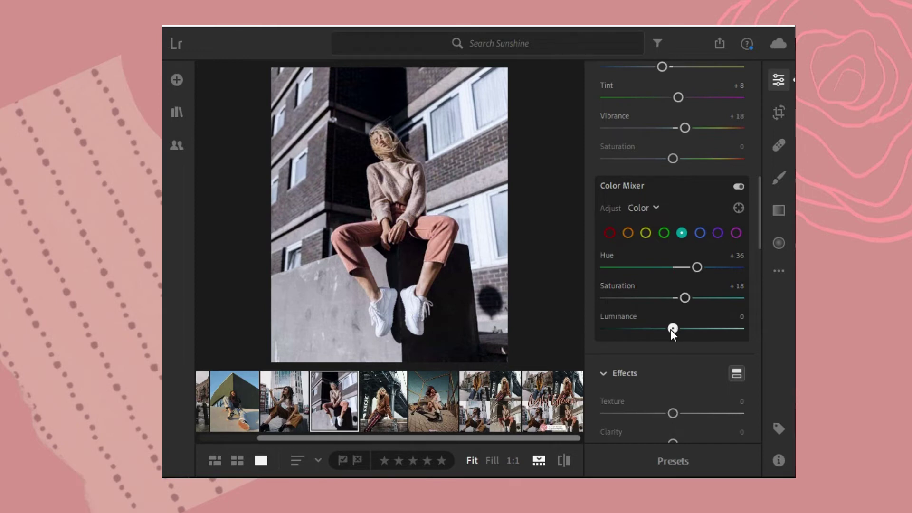
pyautogui.moveTo(671, 329); pyautogui.dragTo(690, 329)
# Lower blue saturation to -24 and raise purple saturation to +30
pyautogui.click(700, 233)
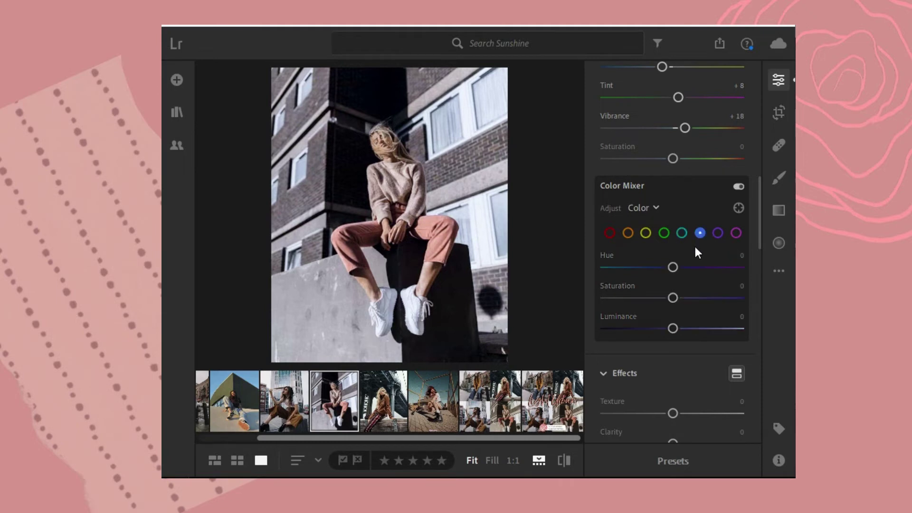
pyautogui.moveTo(672, 296); pyautogui.dragTo(658, 298)
pyautogui.click(717, 233)
pyautogui.moveTo(676, 297); pyautogui.dragTo(696, 299)
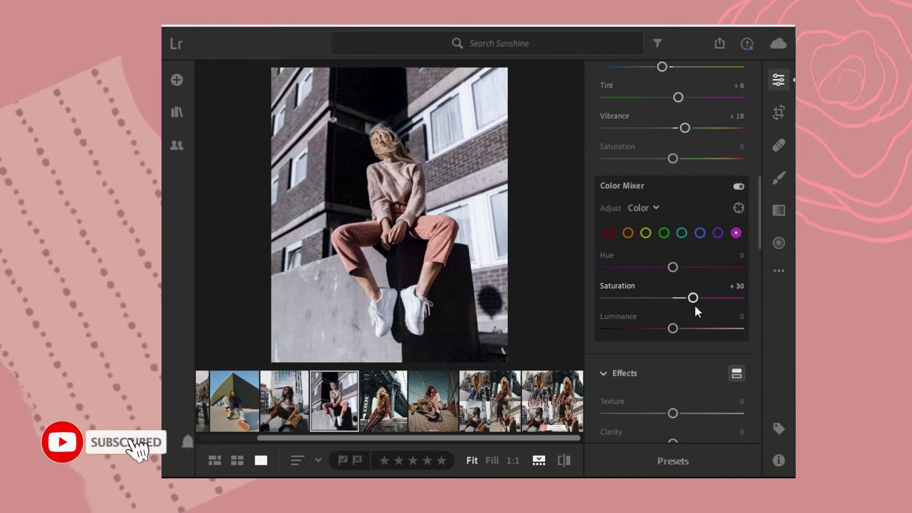
# Set Effects to Texture +35, Clarity +16 and Dehaze -15, then return to the Light settings
pyautogui.scroll(-5, 694, 304)
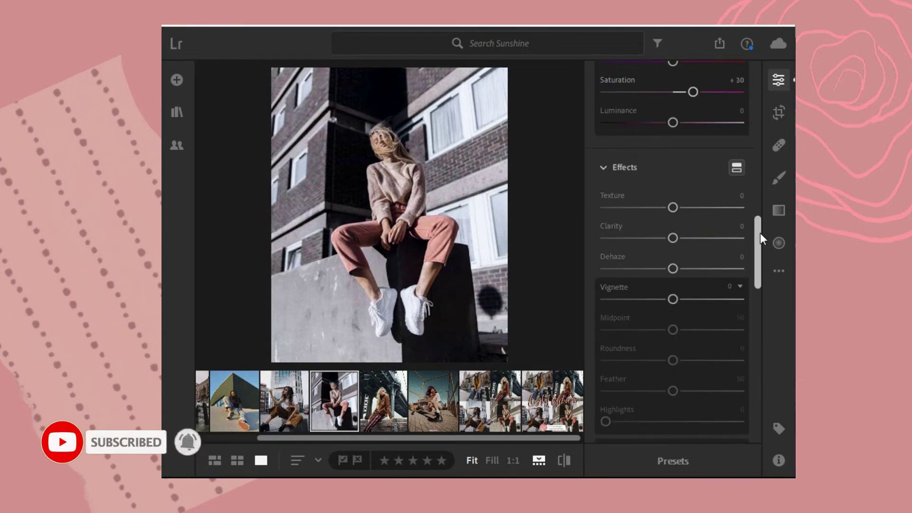
pyautogui.moveTo(761, 235); pyautogui.dragTo(761, 243)
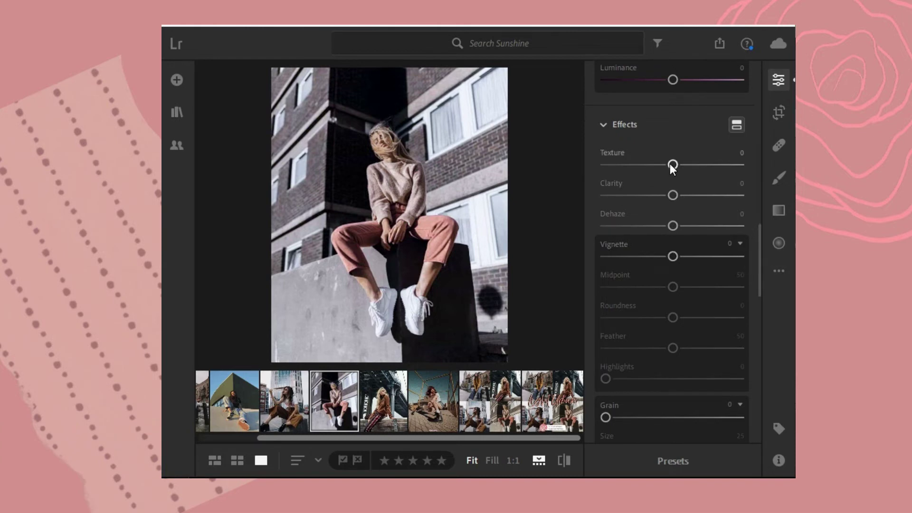
pyautogui.moveTo(670, 164); pyautogui.dragTo(694, 164)
pyautogui.moveTo(673, 197); pyautogui.dragTo(680, 198)
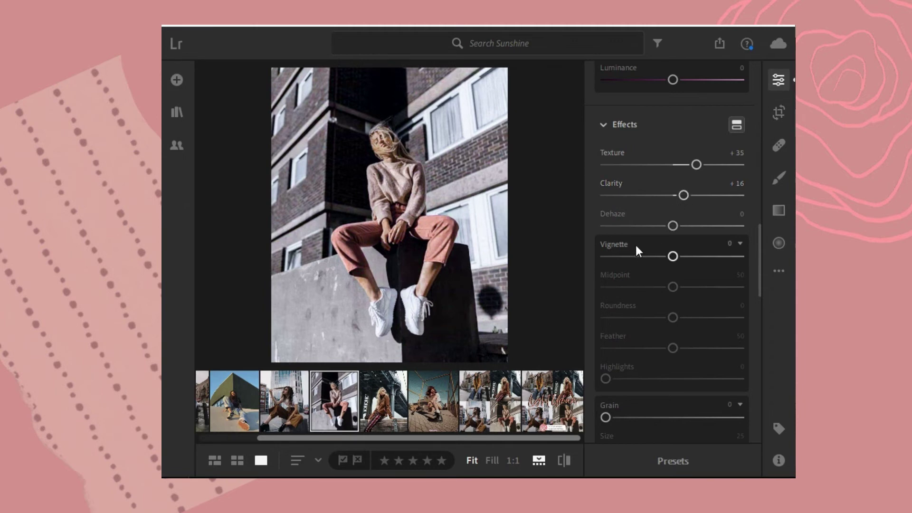
pyautogui.moveTo(668, 226); pyautogui.dragTo(661, 226)
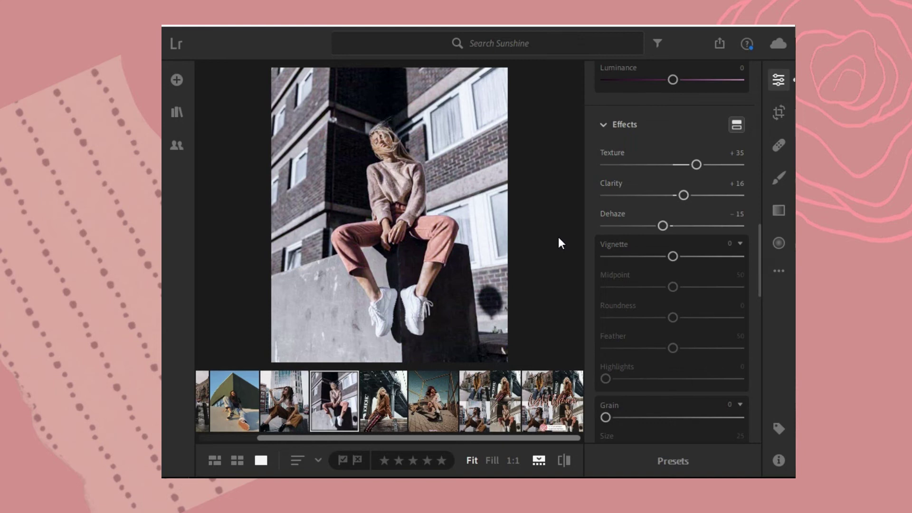
pyautogui.moveTo(762, 262)
pyautogui.mouseDown()
pyautogui.moveTo(759, 383)
pyautogui.moveTo(750, 100)
pyautogui.mouseUp()
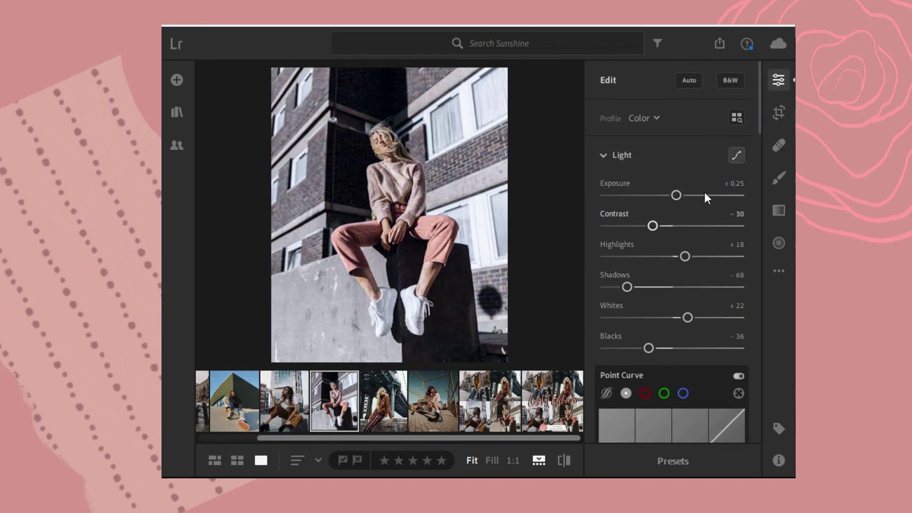
# Copy the wall photo's edit settings and briefly compare the edit with the original
pyautogui.click(780, 272)
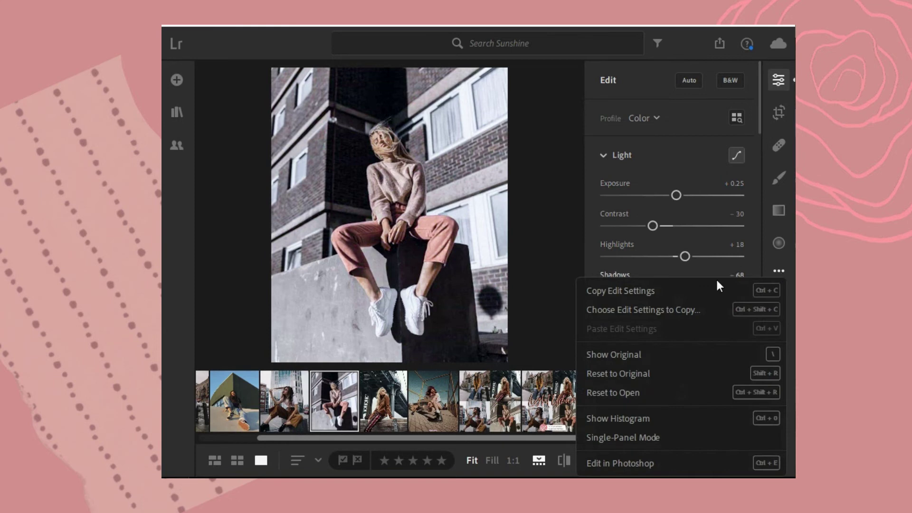
pyautogui.click(630, 293)
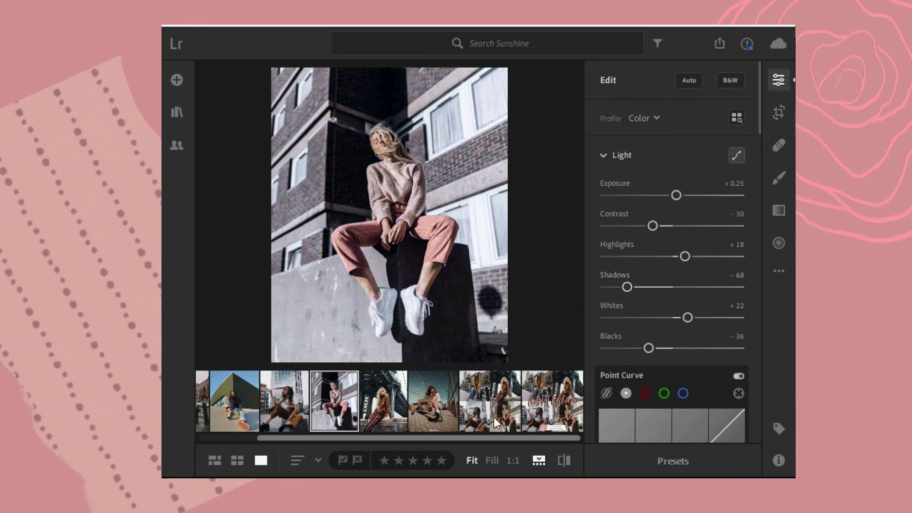
pyautogui.moveTo(478, 439); pyautogui.dragTo(378, 438)
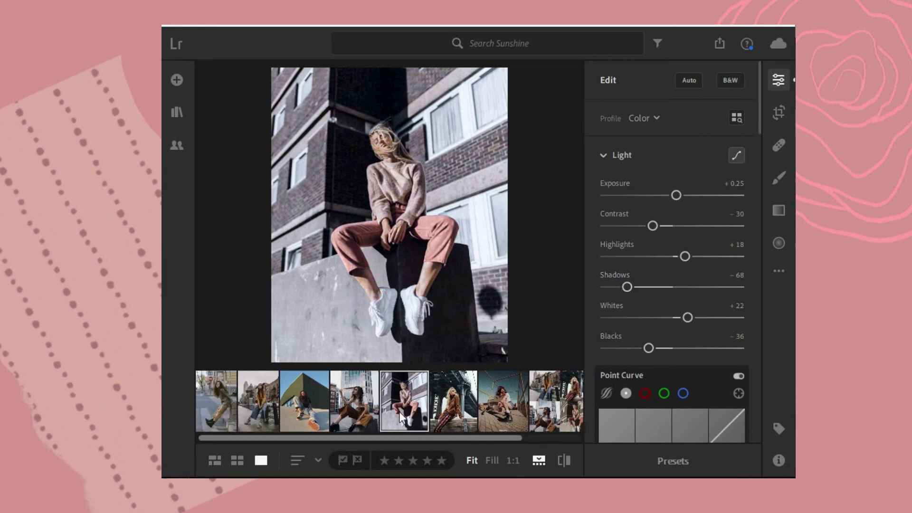
pyautogui.click(564, 462)
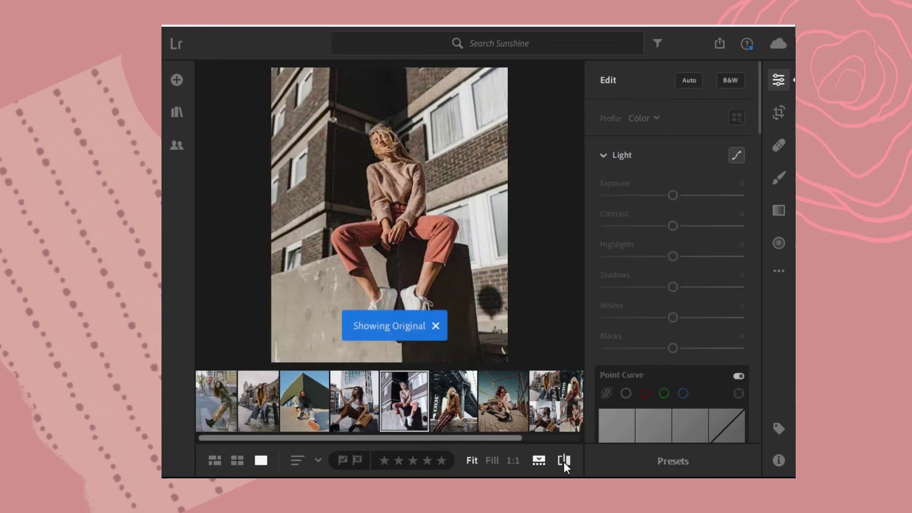
pyautogui.click(563, 461)
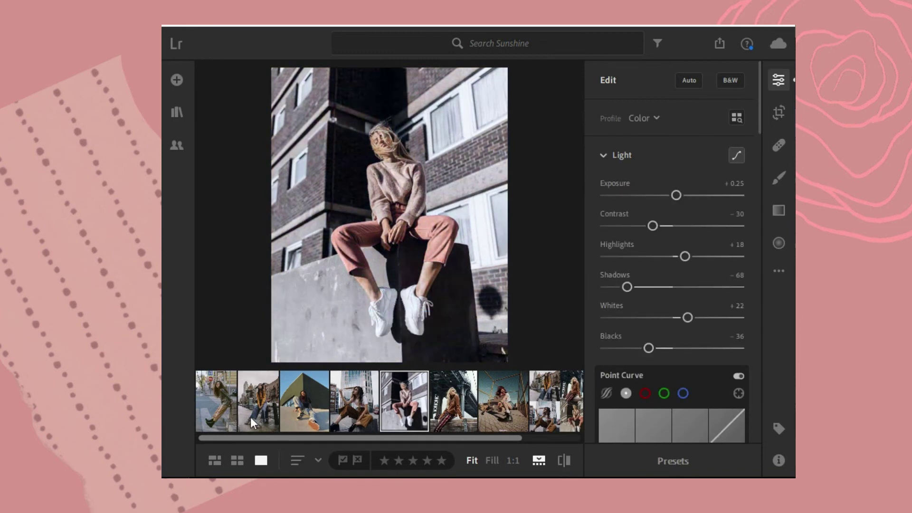
# Paste the copied edit settings onto the first two filmstrip photos
pyautogui.click(222, 410)
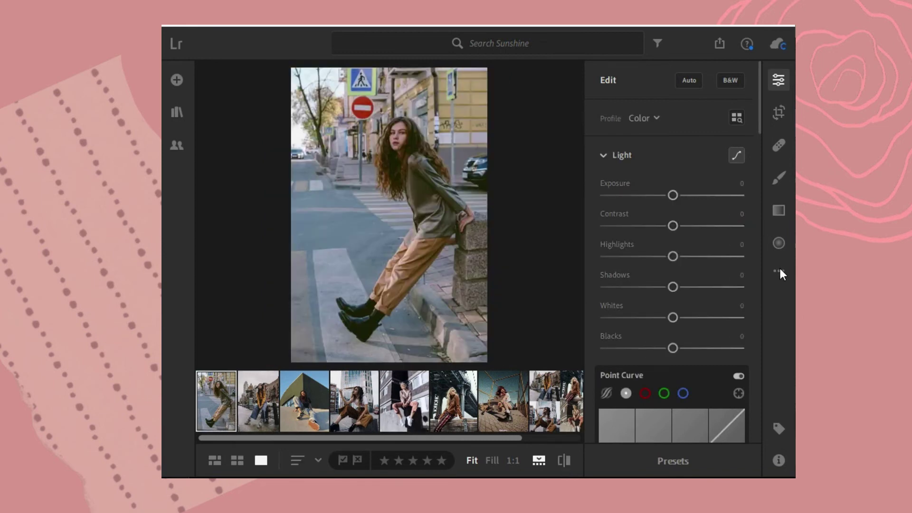
pyautogui.click(779, 272)
pyautogui.click(644, 326)
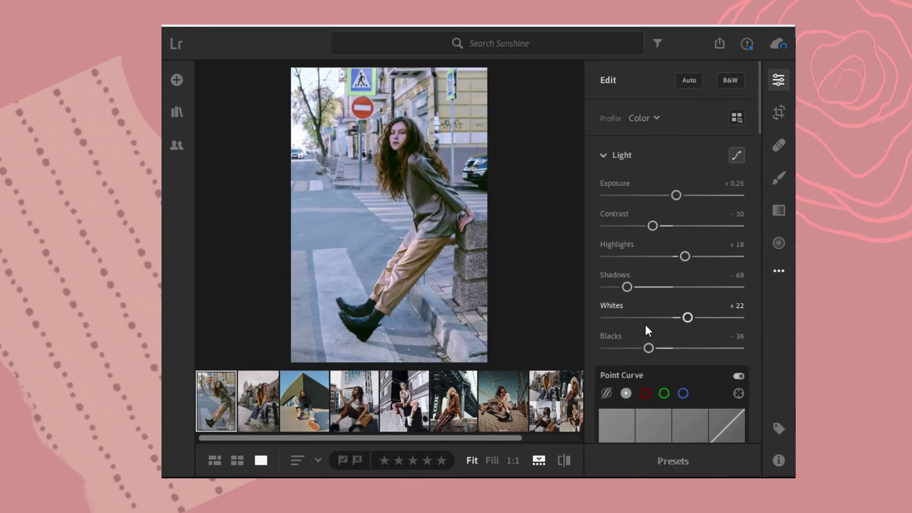
pyautogui.click(251, 394)
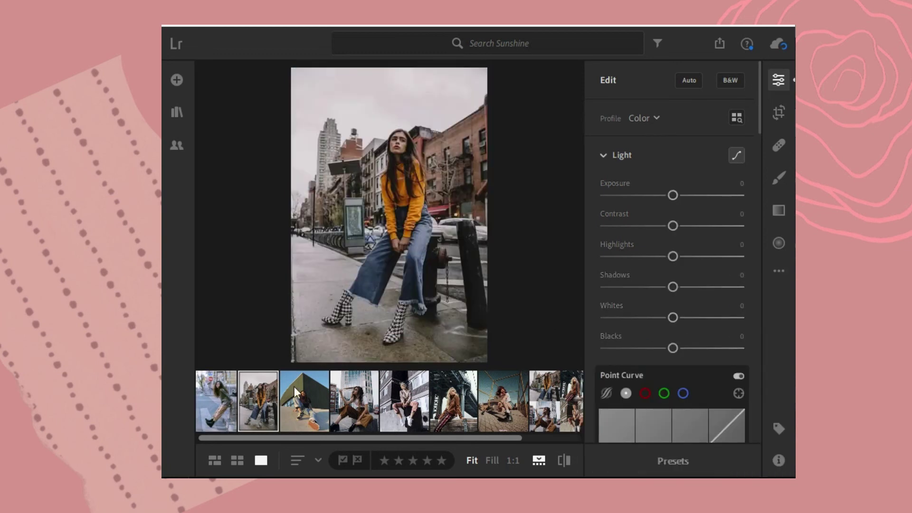
pyautogui.click(779, 270)
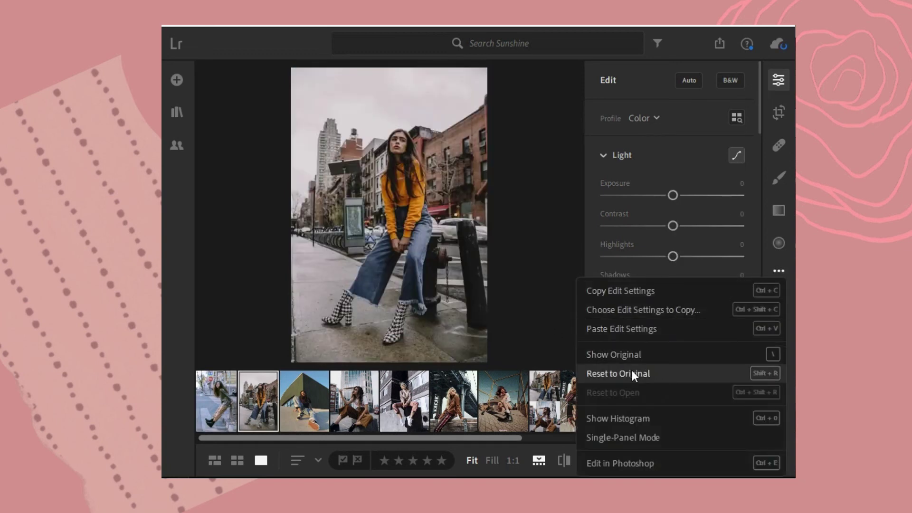
pyautogui.click(637, 327)
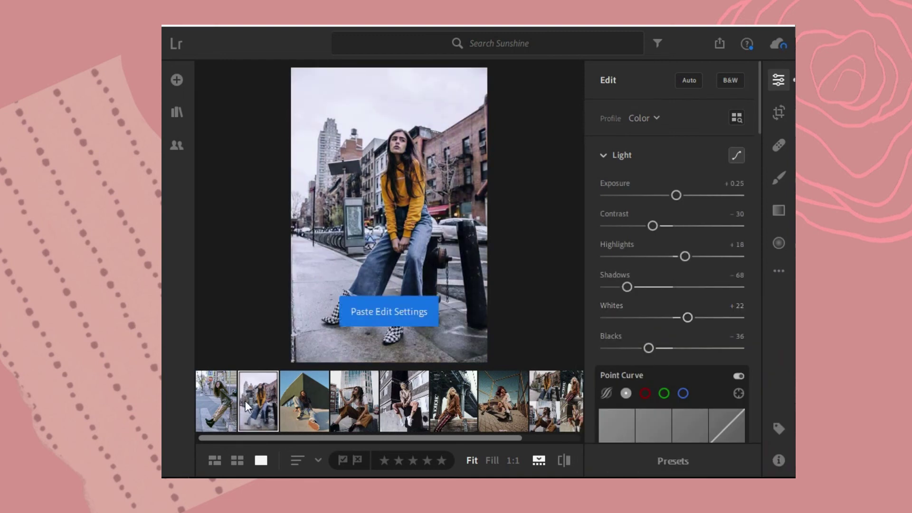
# Compare the first two photos against their originals and open the third filmstrip photo
pyautogui.click(227, 401)
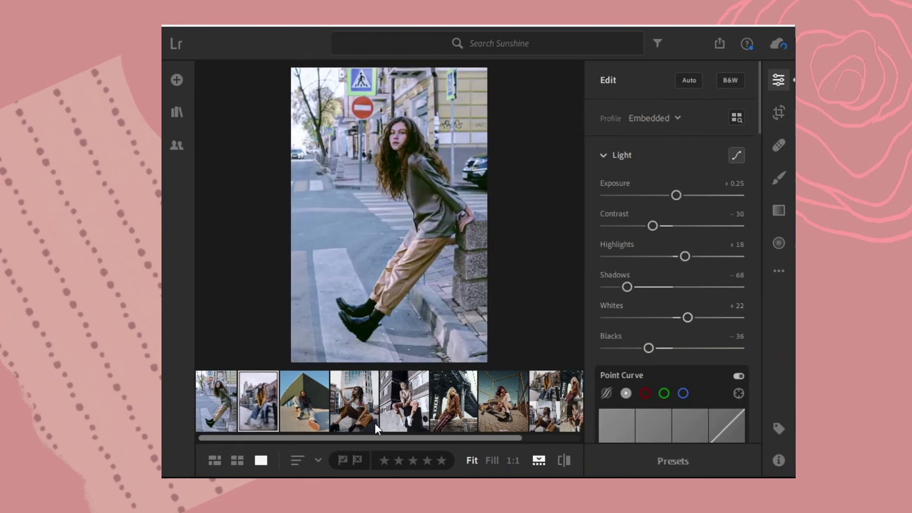
pyautogui.click(563, 464)
pyautogui.click(563, 465)
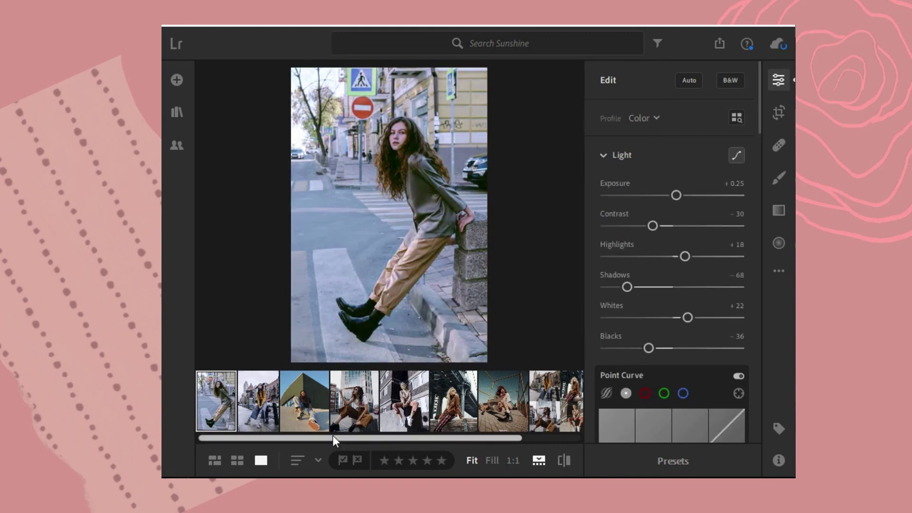
pyautogui.click(260, 407)
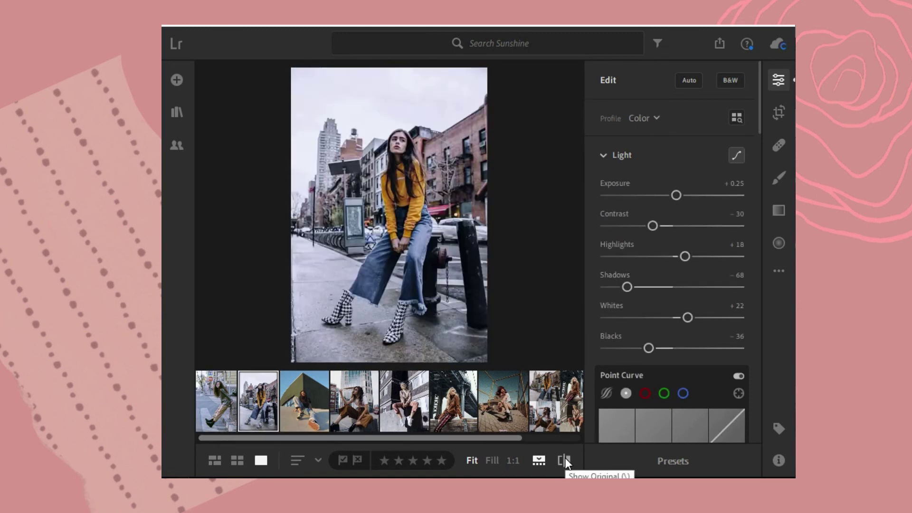
pyautogui.click(565, 460)
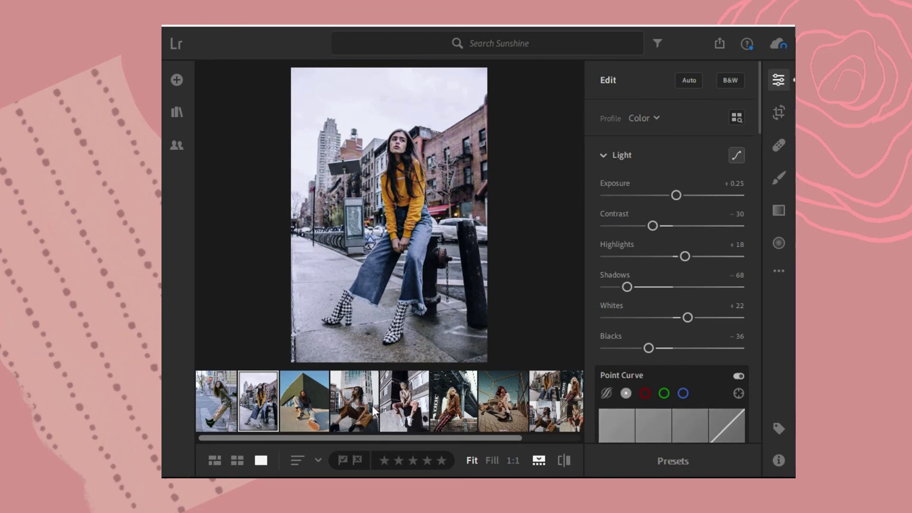
pyautogui.click(320, 404)
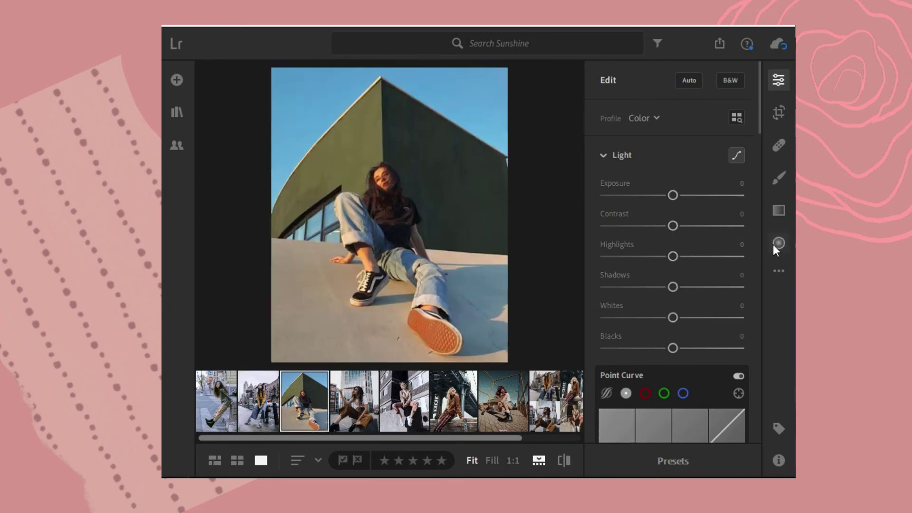
# Paste the copied edits onto the glass-tower photo and compare it with the original
pyautogui.click(778, 270)
pyautogui.click(648, 326)
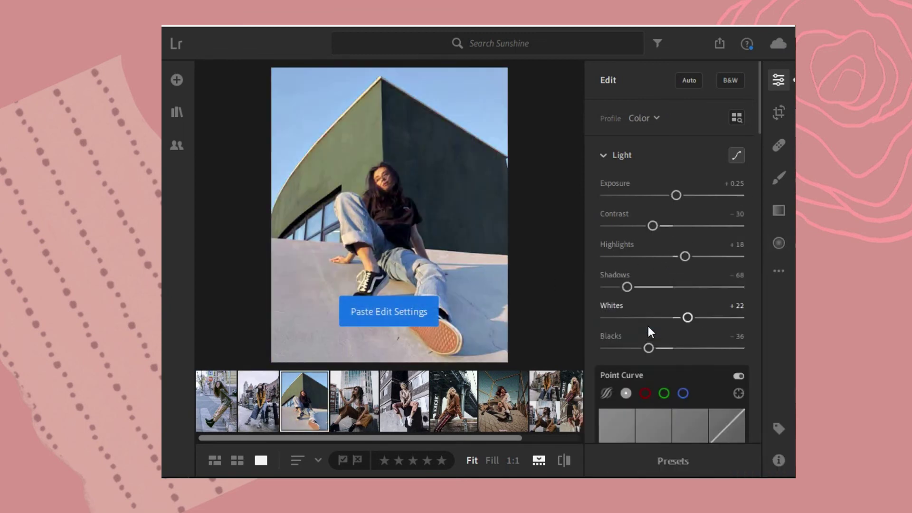
pyautogui.click(562, 460)
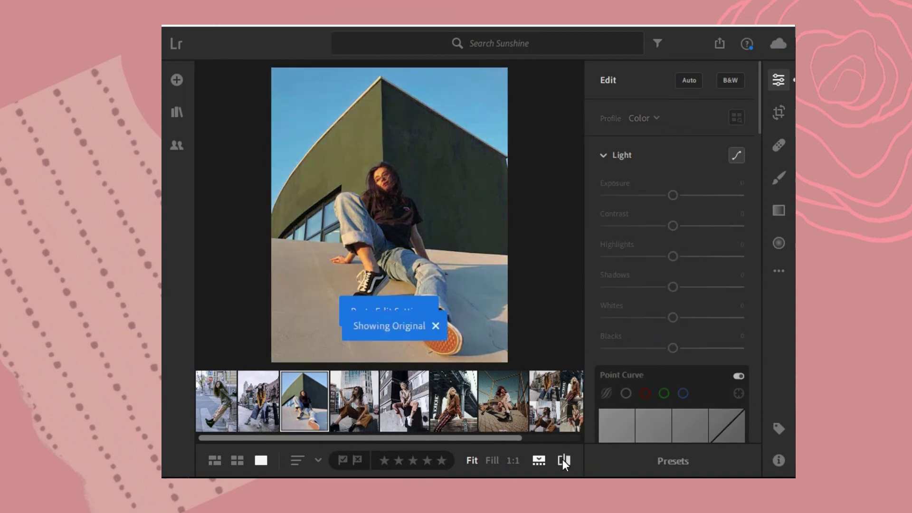
pyautogui.click(563, 459)
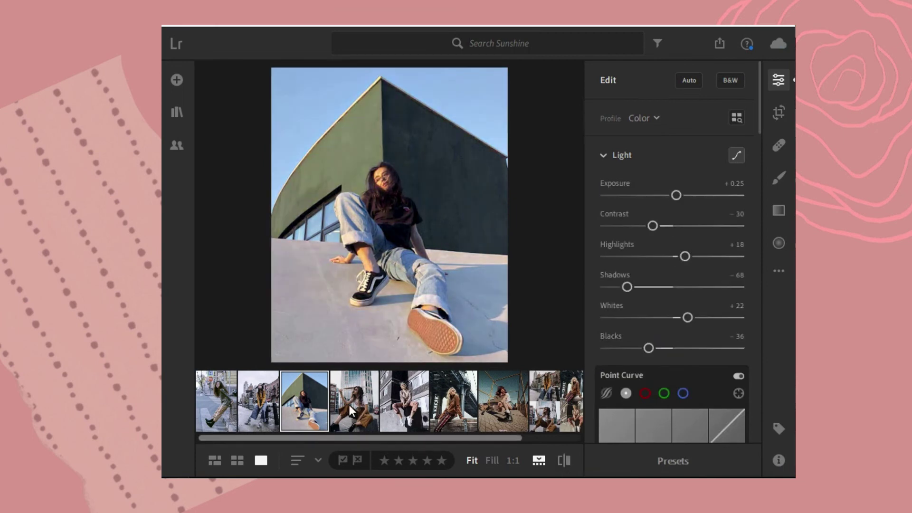
# Paste the edits onto the fourth filmstrip photo, review the fifth, and open the bridge photo
pyautogui.click(350, 404)
pyautogui.click(777, 270)
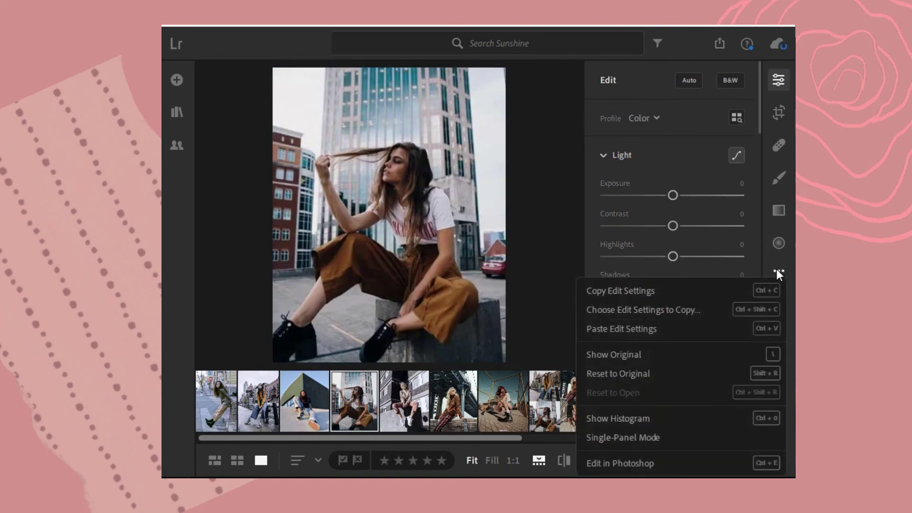
pyautogui.click(631, 331)
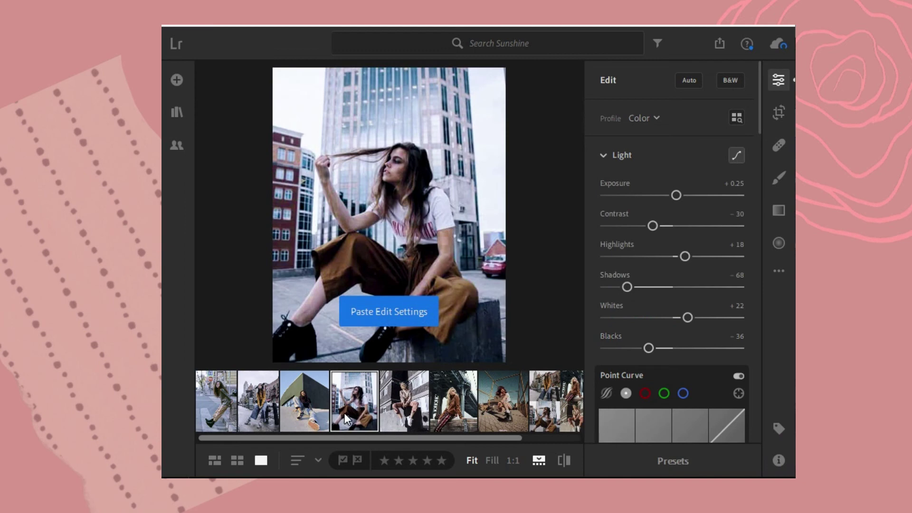
pyautogui.click(568, 461)
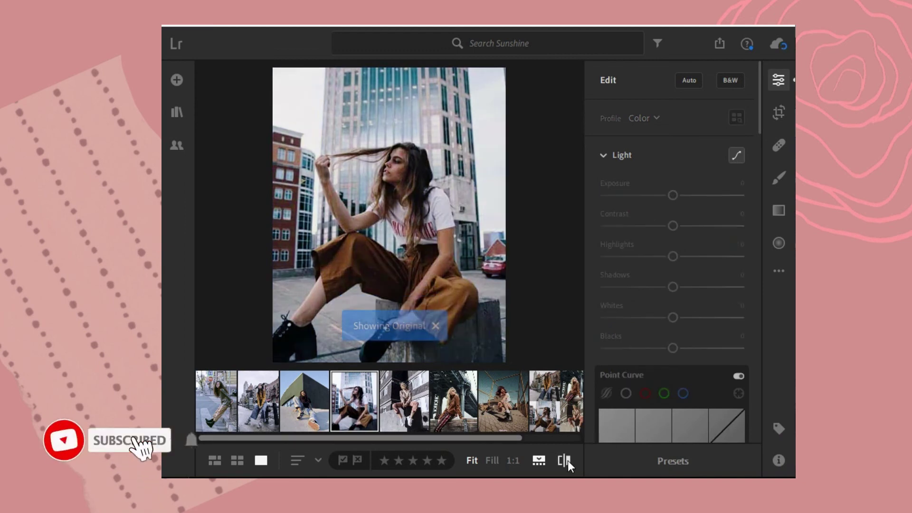
pyautogui.click(568, 460)
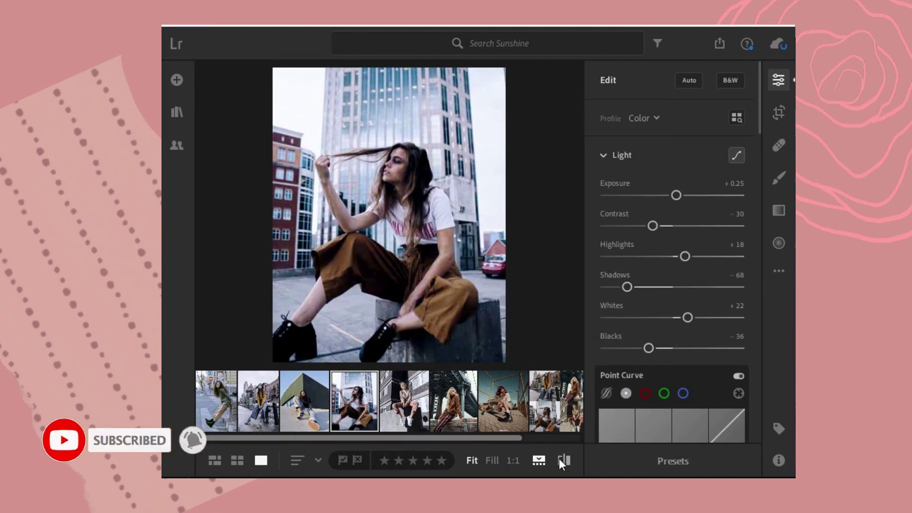
pyautogui.click(413, 412)
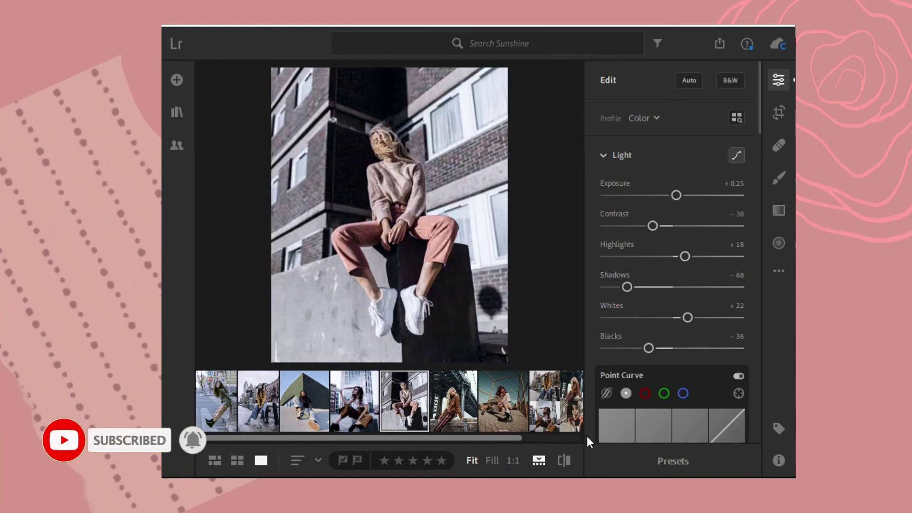
pyautogui.click(561, 460)
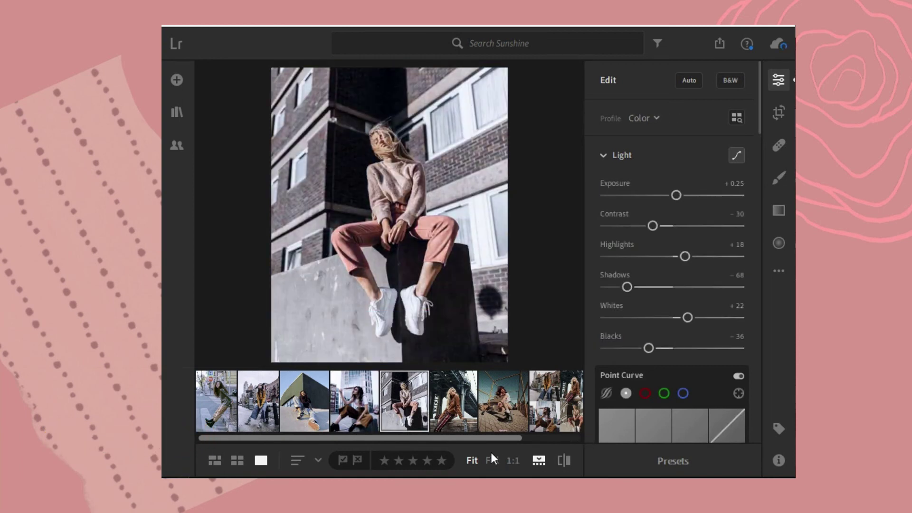
pyautogui.click(444, 416)
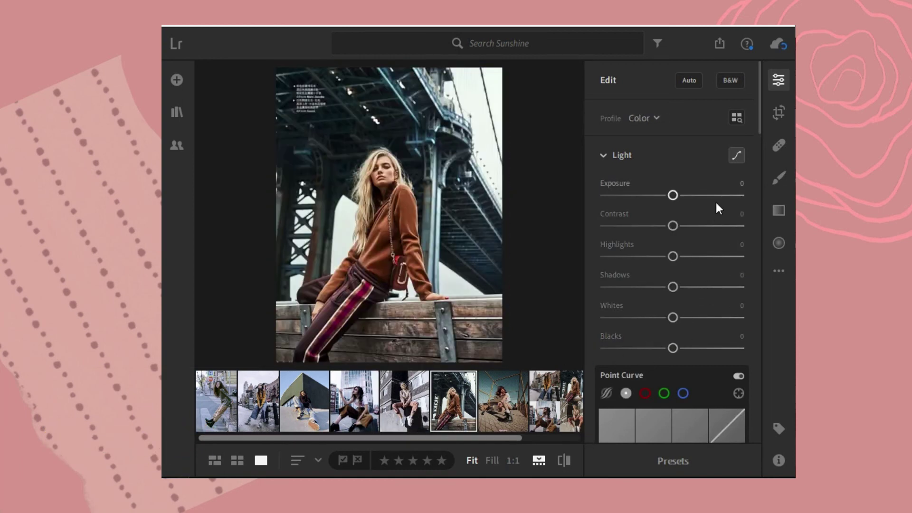
# Paste the copied edits onto the bridge photo and compare it with the original
pyautogui.click(779, 271)
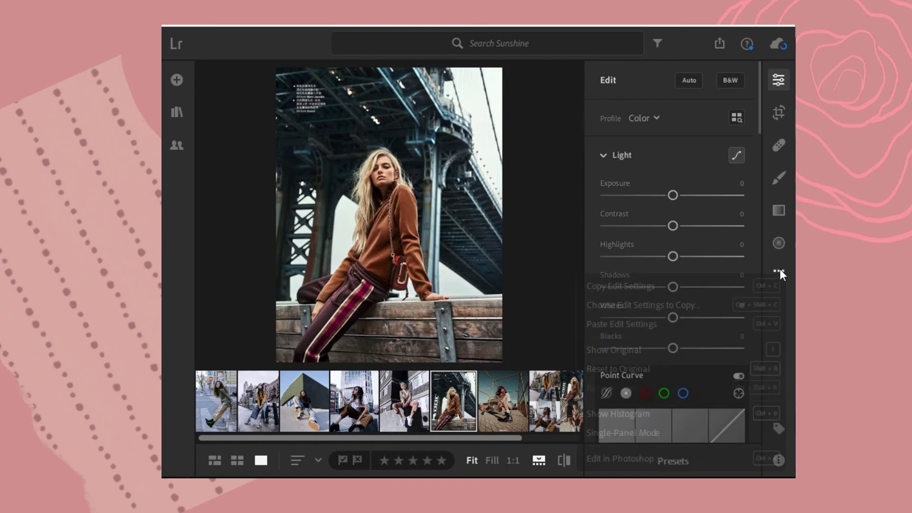
pyautogui.click(657, 325)
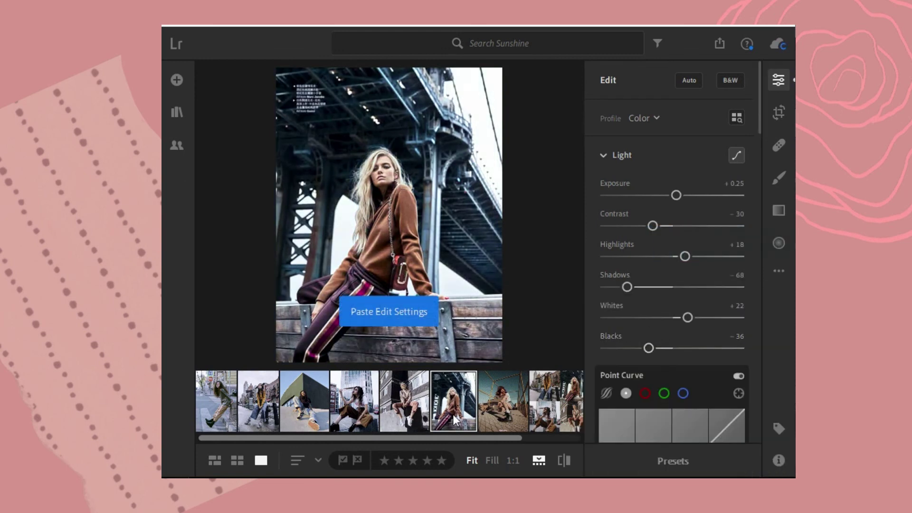
pyautogui.click(565, 459)
pyautogui.click(564, 458)
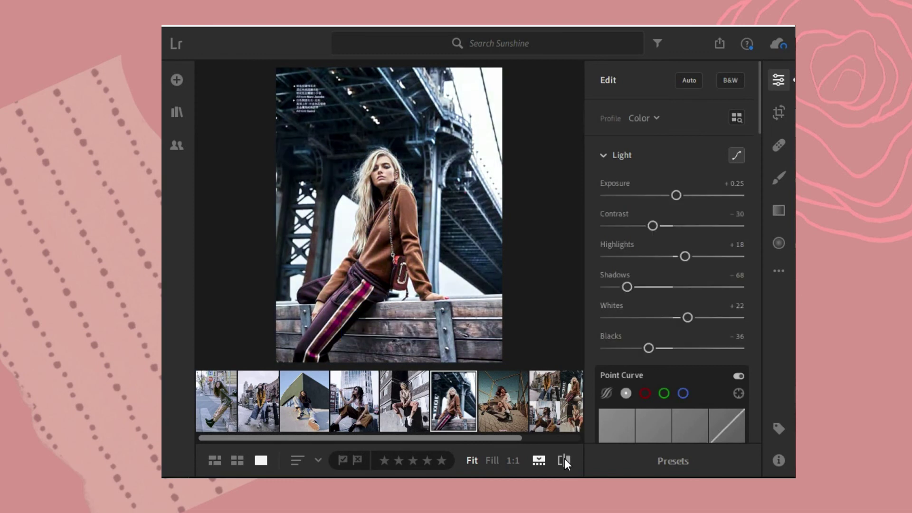
# Paste the edits onto the chain-link cage photo, check it, and open the four-photo collage
pyautogui.click(495, 393)
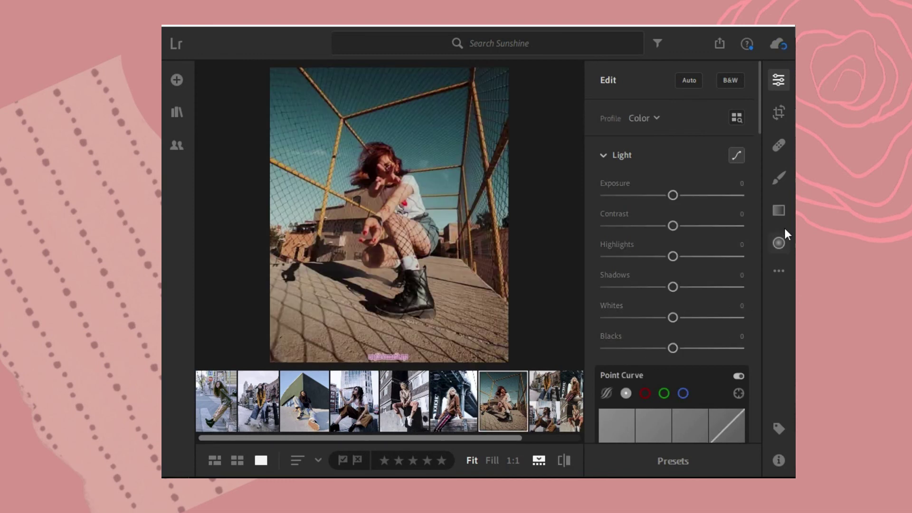
pyautogui.click(779, 271)
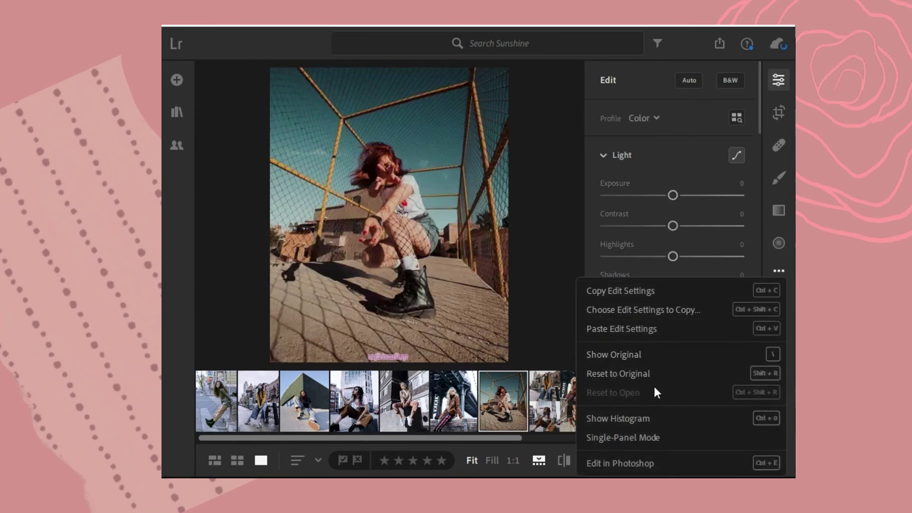
pyautogui.click(655, 332)
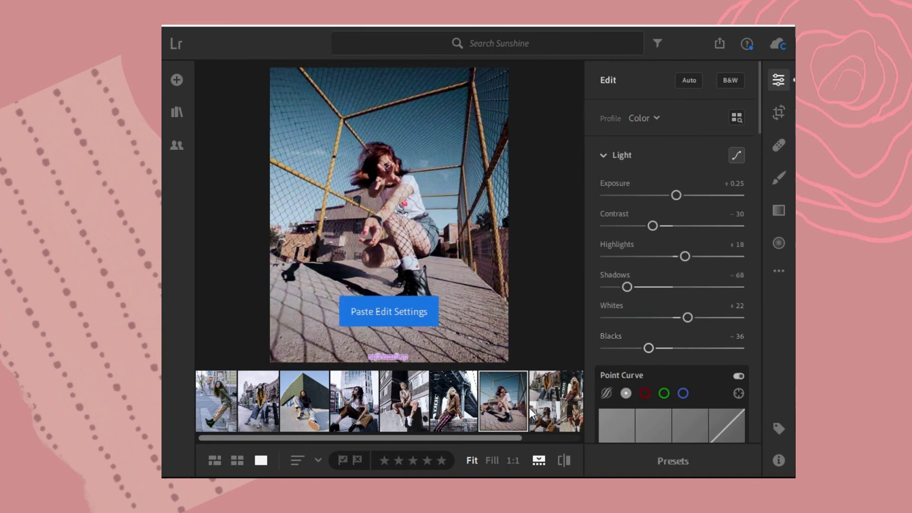
pyautogui.click(564, 459)
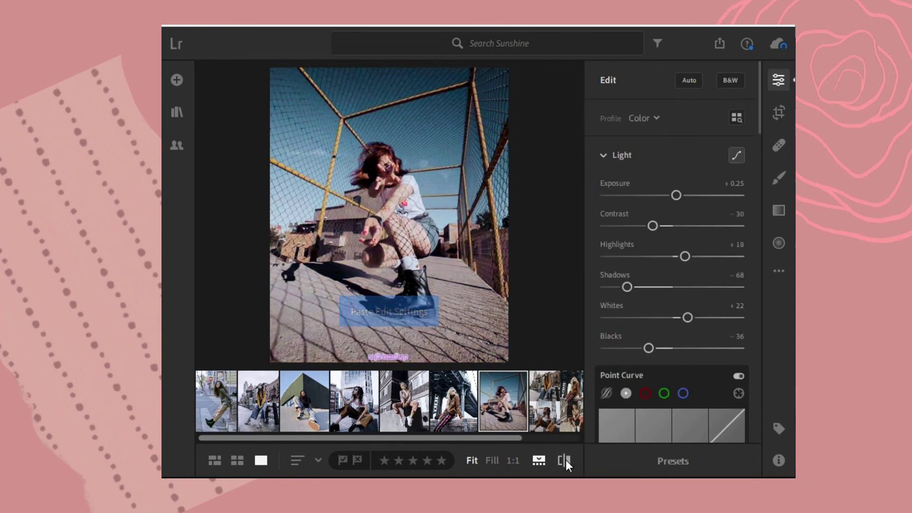
pyautogui.moveTo(518, 438); pyautogui.dragTo(587, 445)
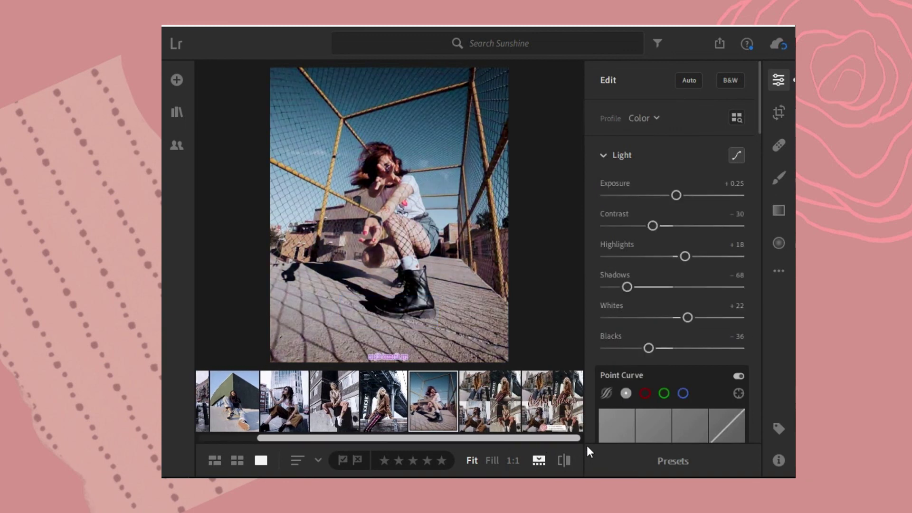
pyautogui.click(513, 421)
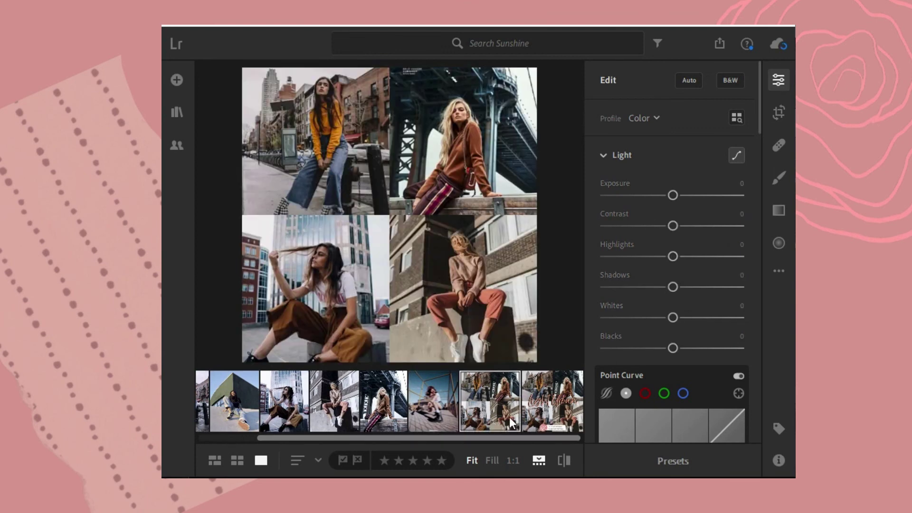
# Paste the copied edit settings onto the four-photo collage and compare it with its original
pyautogui.click(778, 270)
pyautogui.click(624, 323)
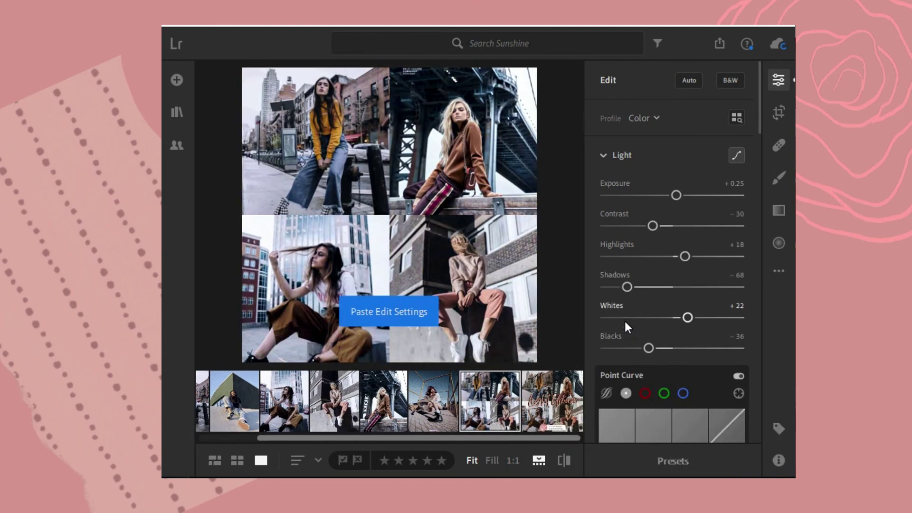
pyautogui.click(570, 459)
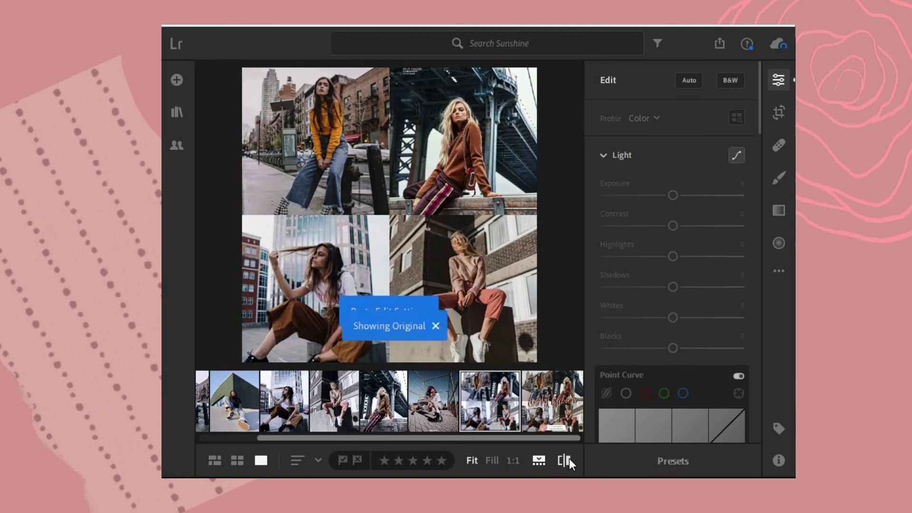
# Paste the copied edits onto the Light Urban title image and toggle before/after views
pyautogui.click(548, 410)
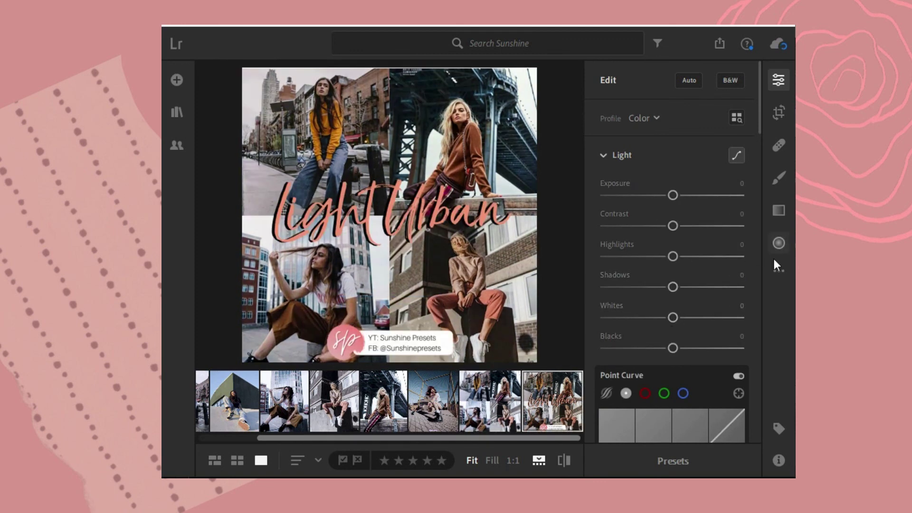
pyautogui.click(781, 271)
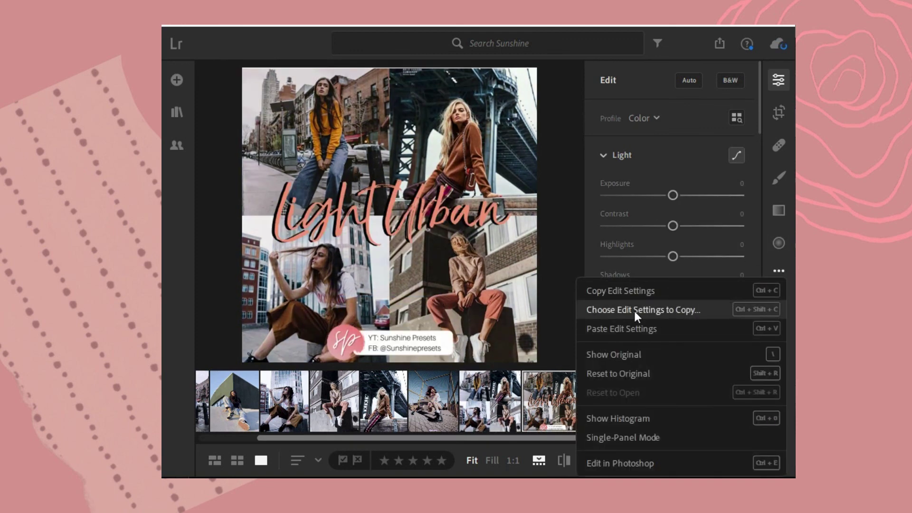
pyautogui.click(632, 334)
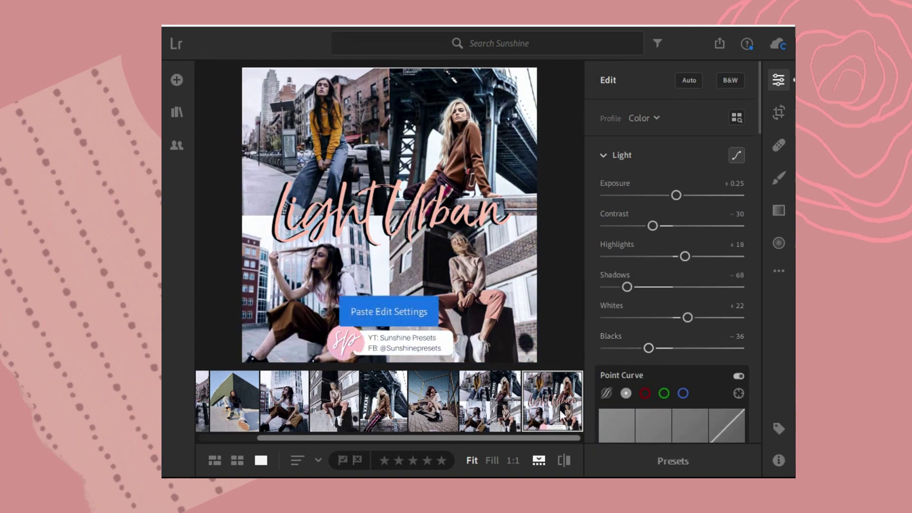
pyautogui.click(568, 462)
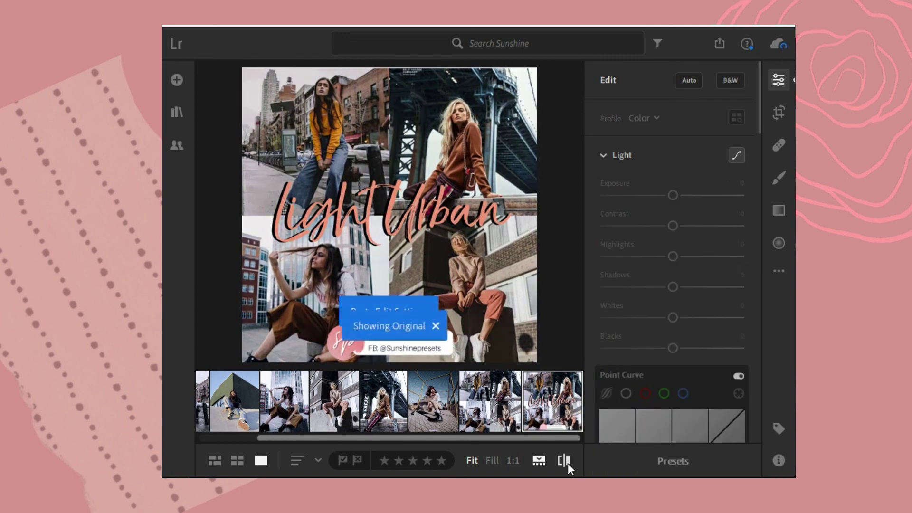
pyautogui.click(568, 463)
pyautogui.click(568, 463)
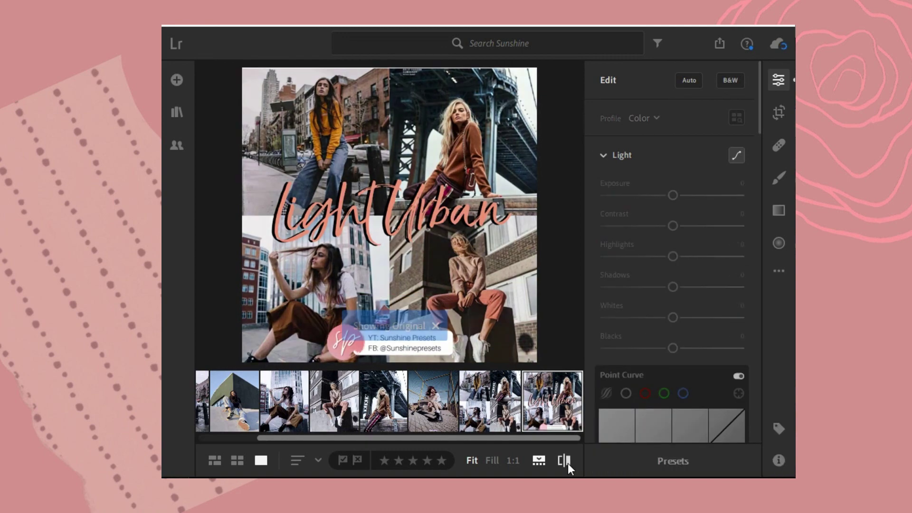
pyautogui.click(567, 463)
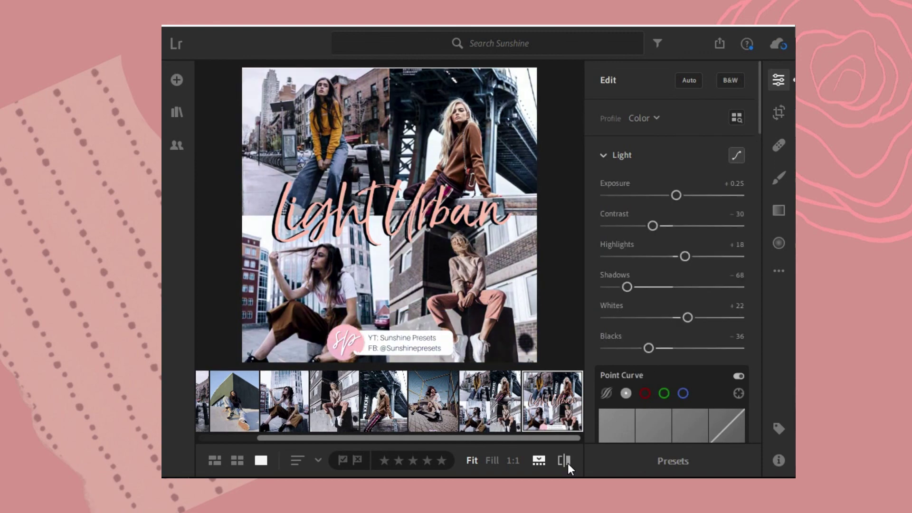
# Zoom the Light Urban title image to 1:1 and pan across it to inspect detail
pyautogui.click(384, 234)
pyautogui.click(385, 234)
pyautogui.moveTo(384, 234); pyautogui.dragTo(284, 237)
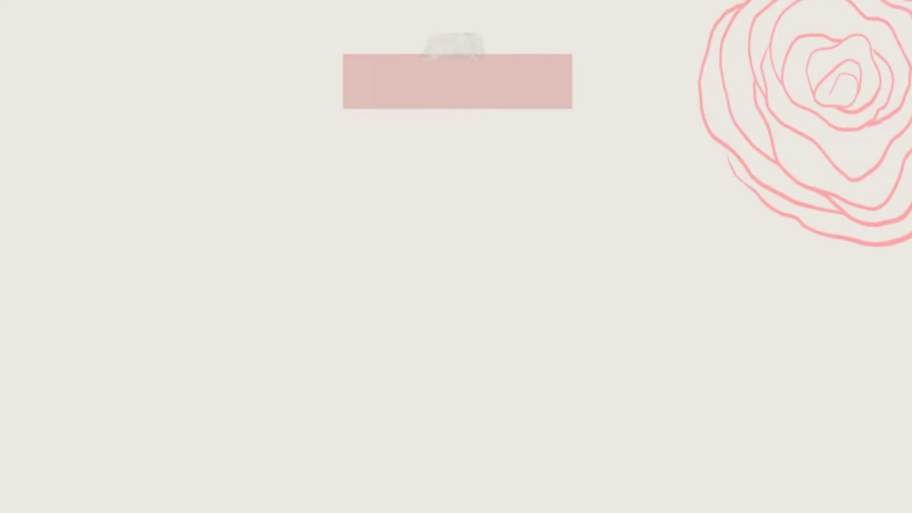